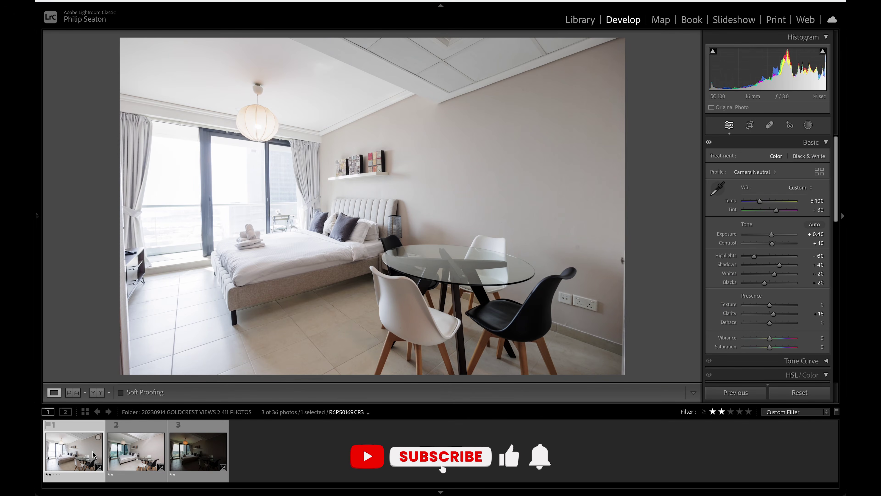
- Look through the three bedroom exposures one after another: ambient, flash and dark window shot
{"action": "key", "text": "Right"}
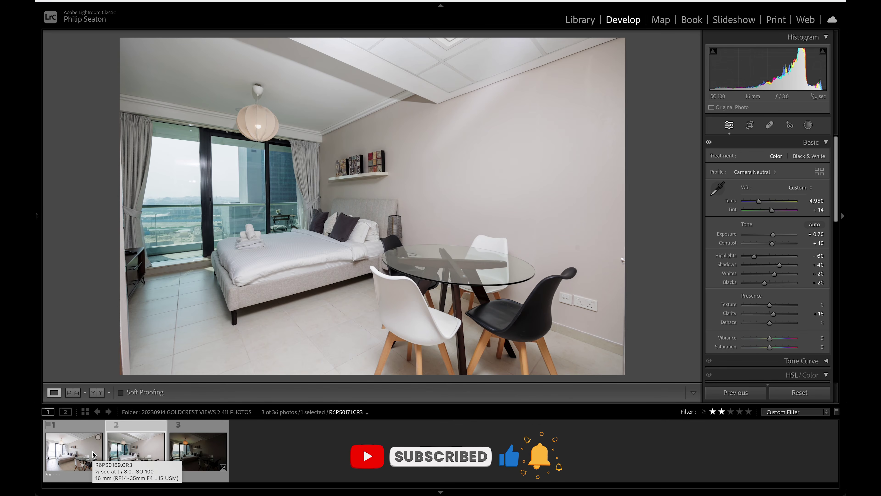
{"action": "key", "text": "Right"}
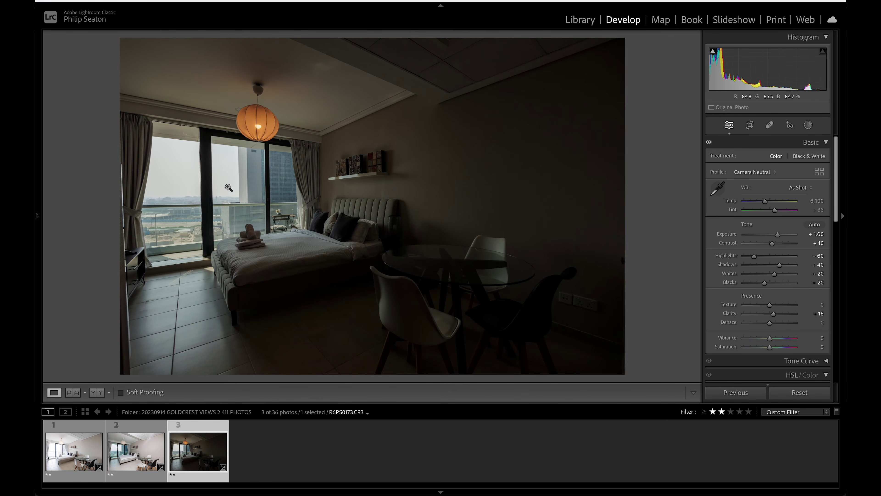
{"action": "left_click", "coordinate": [140, 448]}
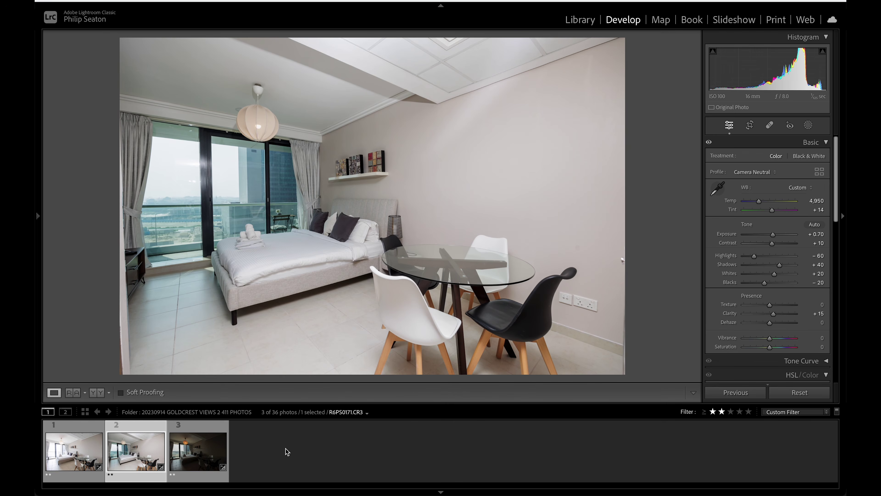
- Set the white balance of the ambient photo R6PS0169.CR3 by sampling a neutral spot on the white ceiling
{"action": "left_click", "coordinate": [83, 453]}
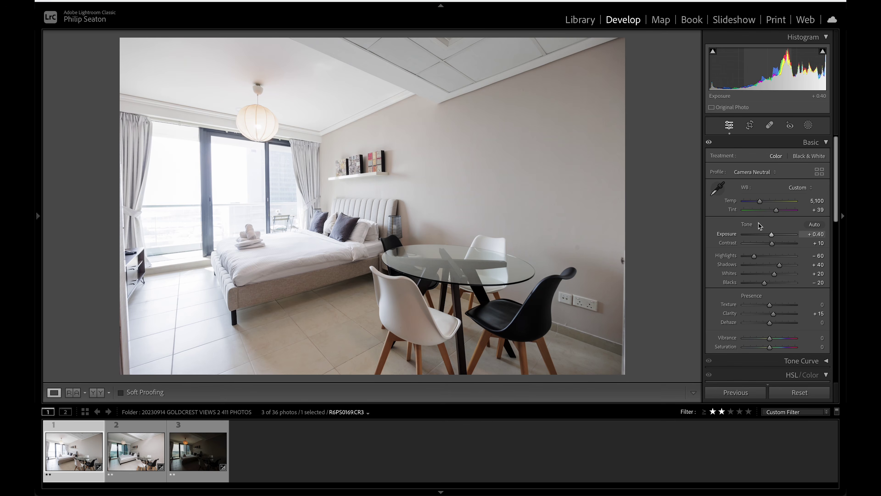
{"action": "left_click", "coordinate": [717, 192]}
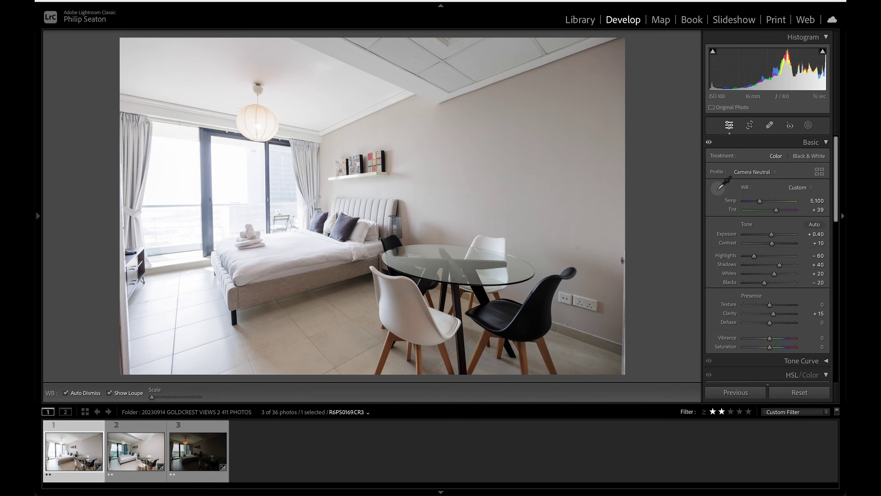
{"action": "left_click", "coordinate": [331, 82]}
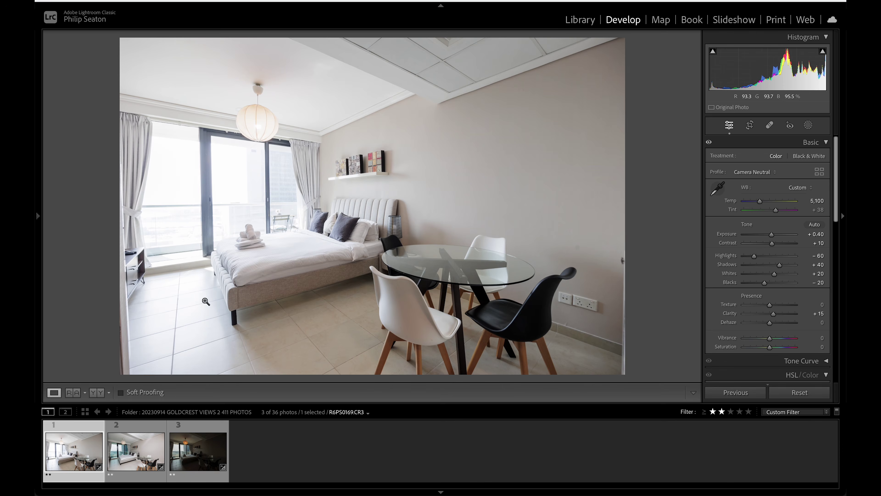
- Set the white balance of the flash photo R6PS0171.CR3 by sampling a neutral spot on the ceiling
{"action": "left_click", "coordinate": [143, 447]}
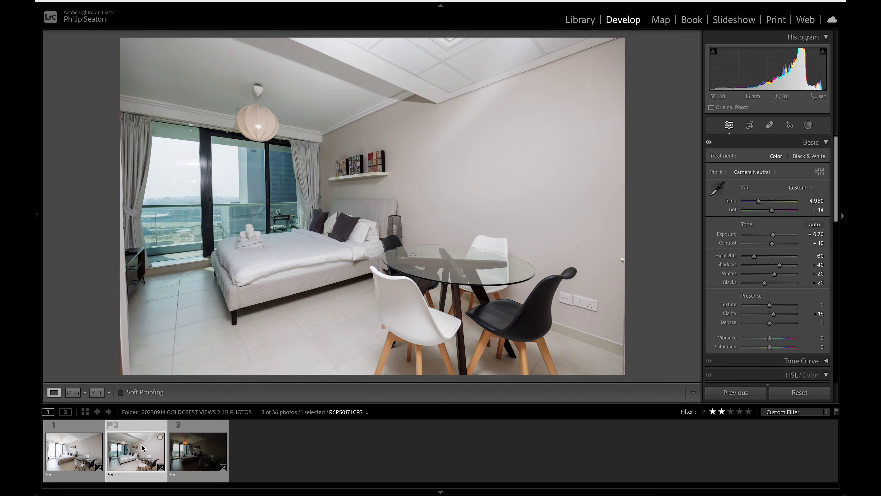
{"action": "left_click", "coordinate": [717, 193]}
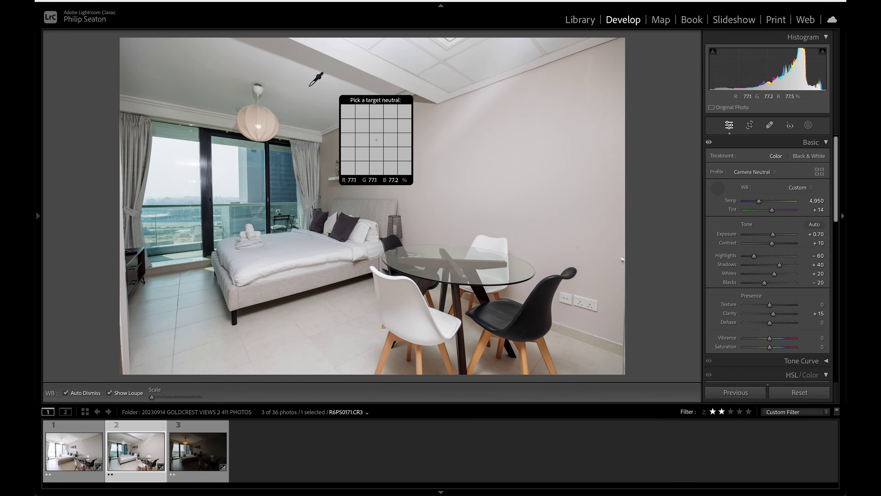
{"action": "left_click", "coordinate": [318, 86]}
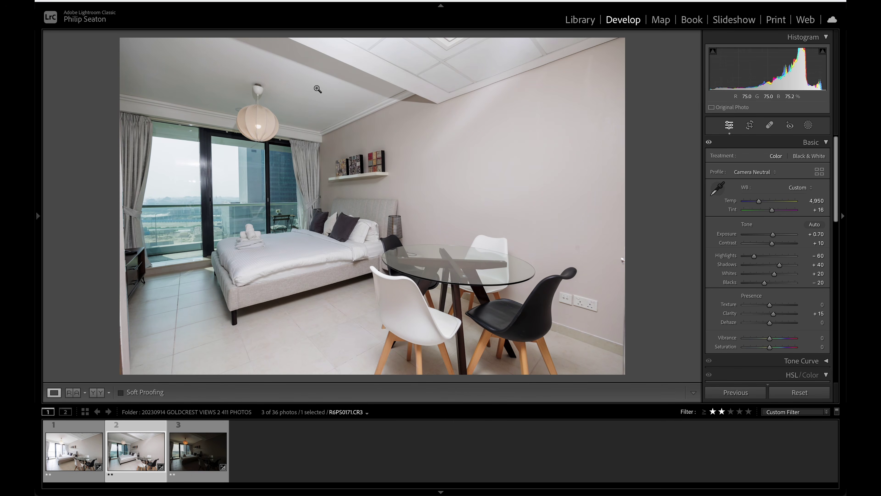
- Compare the ambient and flash photos and set the dark window photo R6PS0173.CR3's exposure to +1.75
{"action": "left_click", "coordinate": [74, 448]}
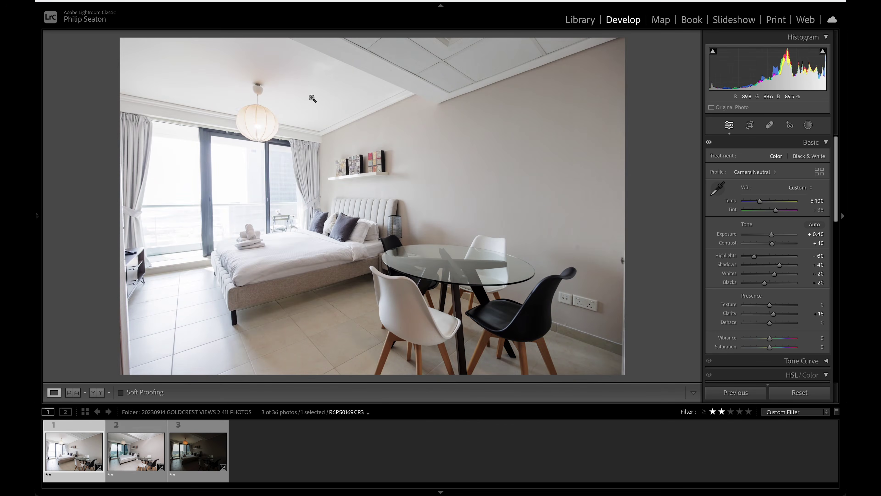
{"action": "left_click", "coordinate": [129, 456]}
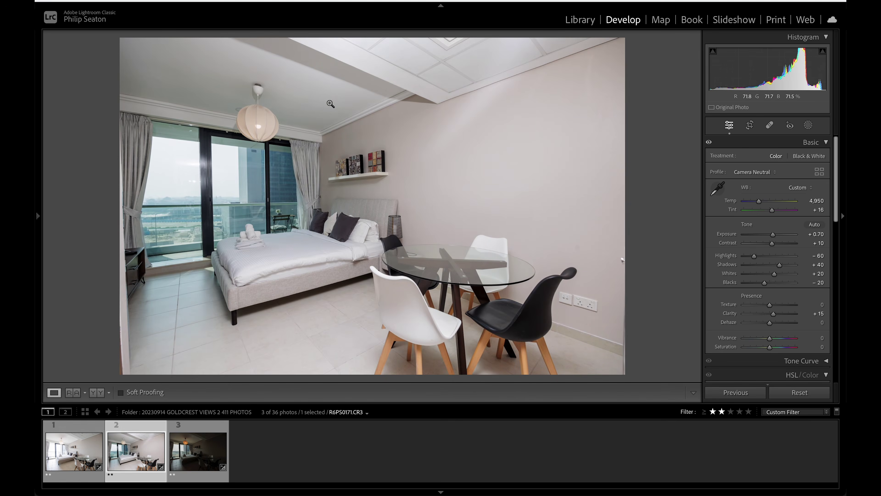
{"action": "left_click", "coordinate": [197, 453]}
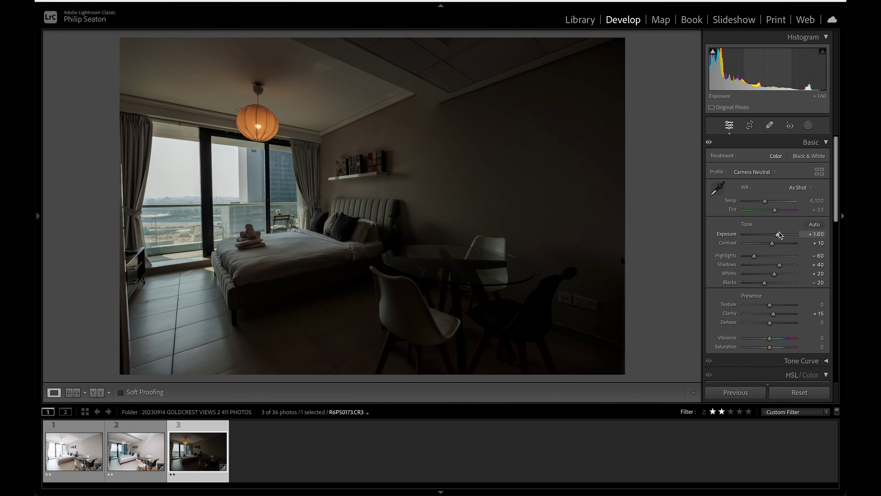
{"action": "left_click_drag", "start_coordinate": [777, 234], "coordinate": [779, 234]}
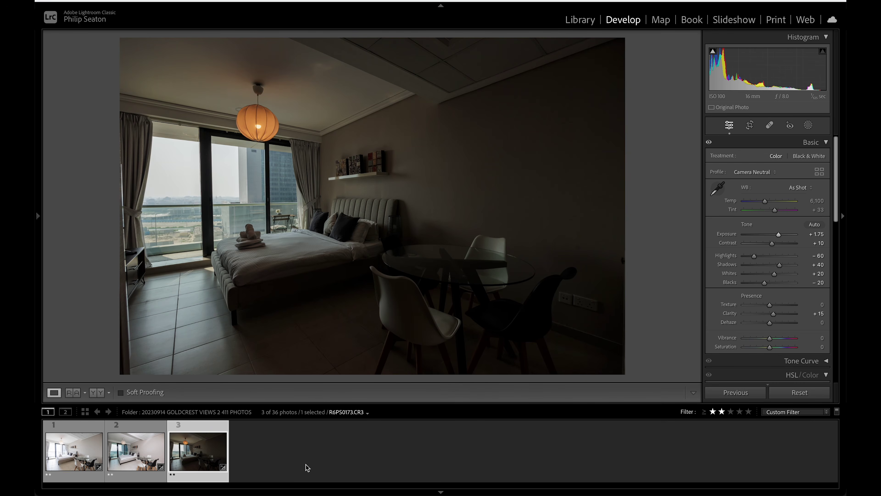
- Open all three bedroom exposures together as layers of one document in Photoshop
{"action": "left_click", "coordinate": [76, 459], "text": "shift"}
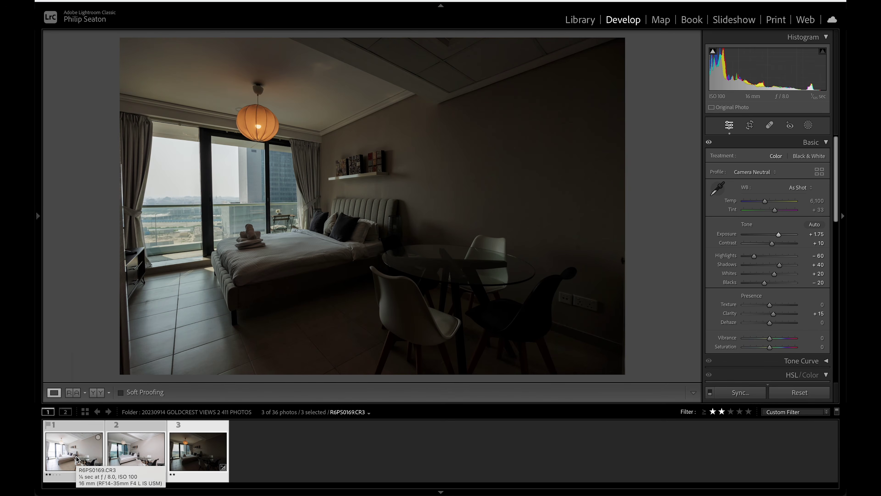
{"action": "right_click", "coordinate": [77, 459]}
{"action": "mouse_move", "coordinate": [139, 252]}
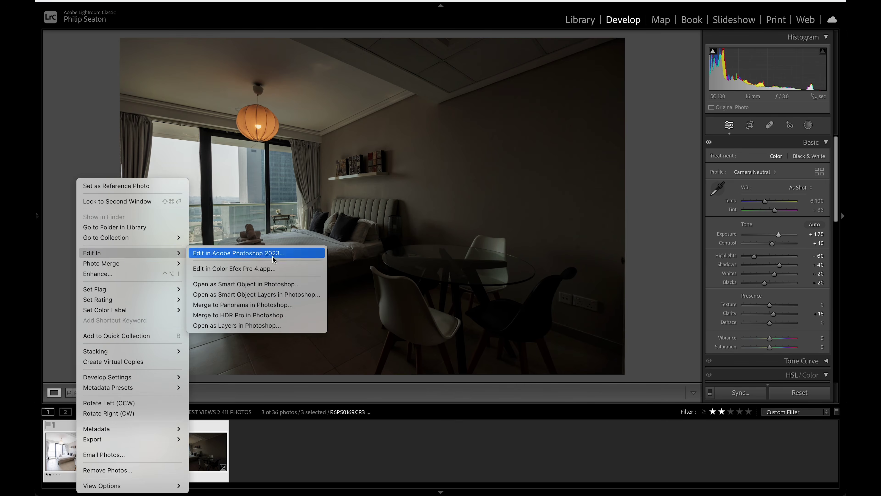
{"action": "left_click", "coordinate": [267, 326]}
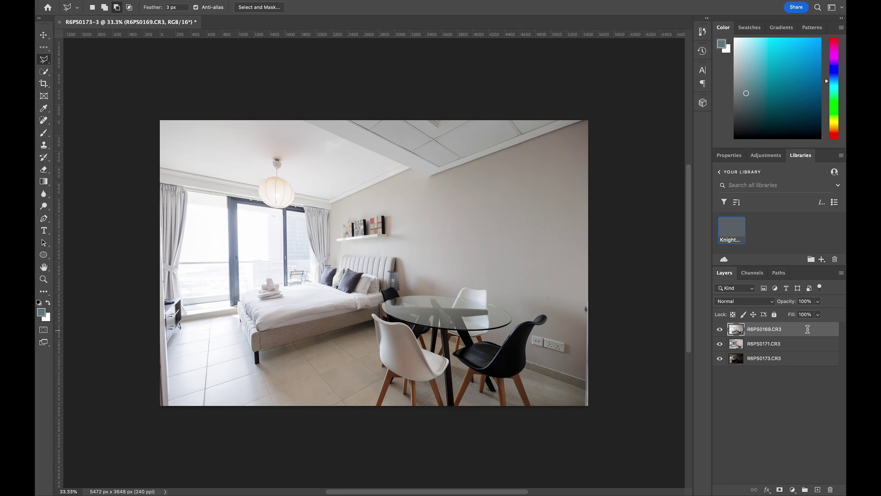
- Duplicate the ambient layer R6PS0169.CR3 and place the flash layer R6PS0171.CR3 directly beneath the copy
{"action": "key", "text": "ctrl+j"}
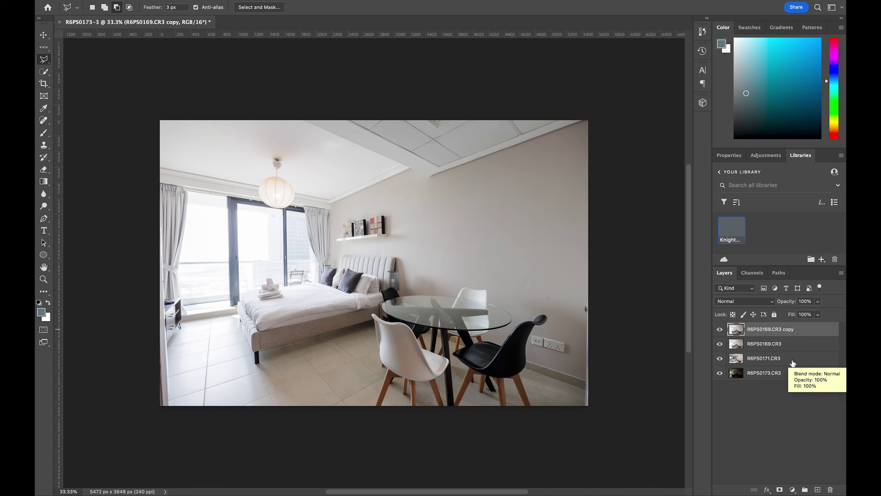
{"action": "left_click_drag", "start_coordinate": [792, 362], "coordinate": [793, 344]}
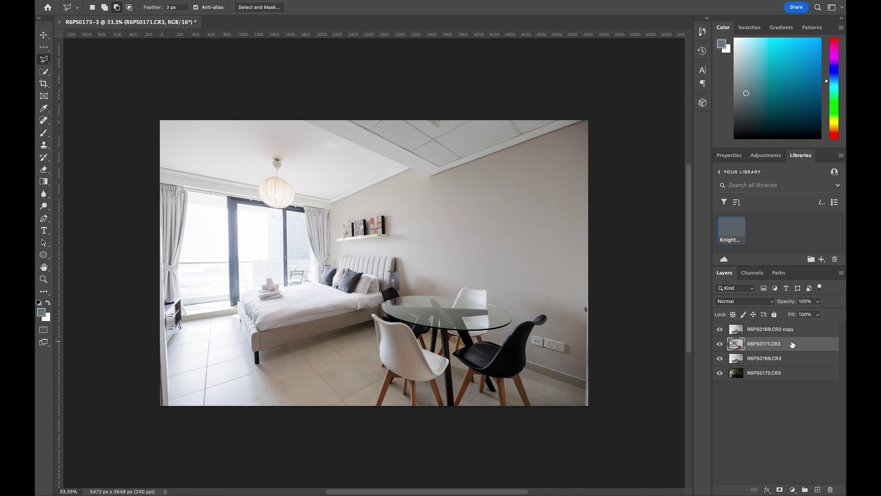
{"action": "left_click", "coordinate": [721, 329]}
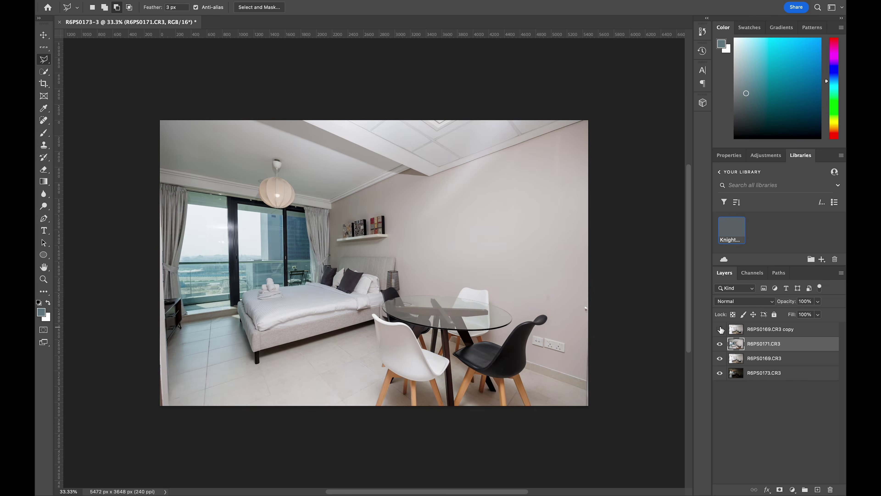
{"action": "left_click", "coordinate": [721, 330]}
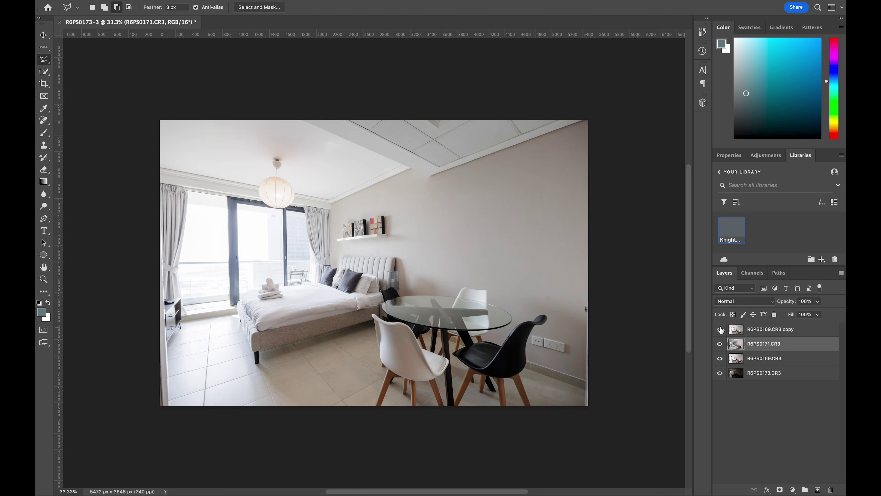
- Auto-align all four layers using the Auto projection, without vignette removal or geometric distortion correction
{"action": "left_click", "coordinate": [810, 332]}
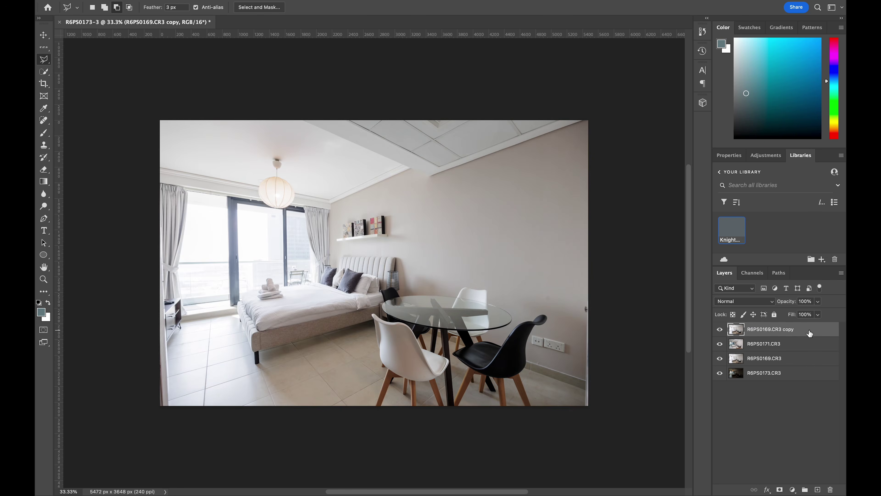
{"action": "left_click", "coordinate": [799, 345]}
{"action": "left_click", "coordinate": [798, 363]}
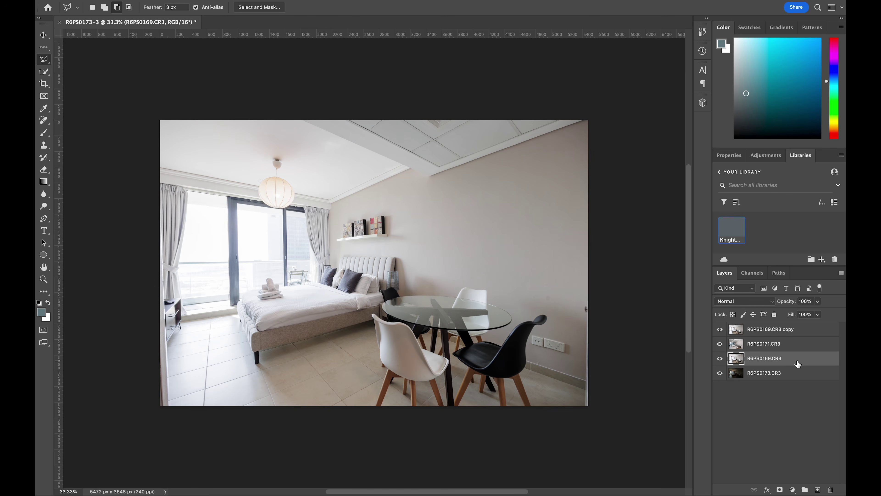
{"action": "left_click", "coordinate": [798, 372]}
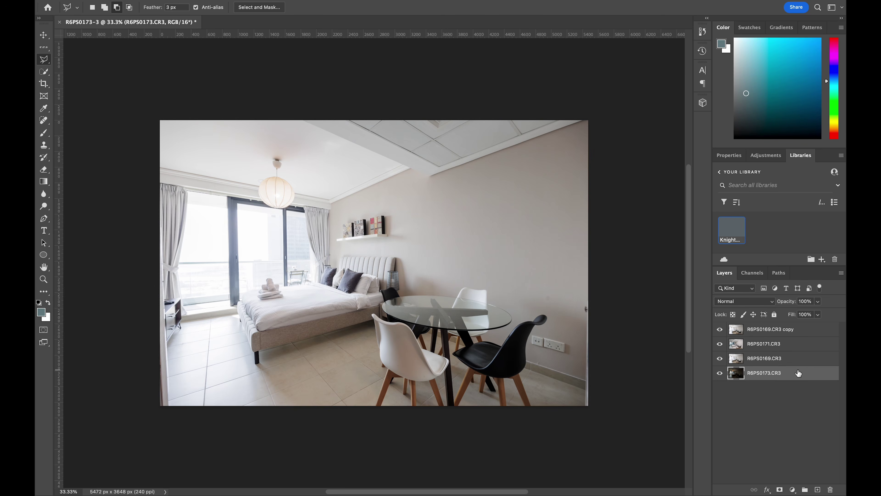
{"action": "left_click", "coordinate": [812, 333]}
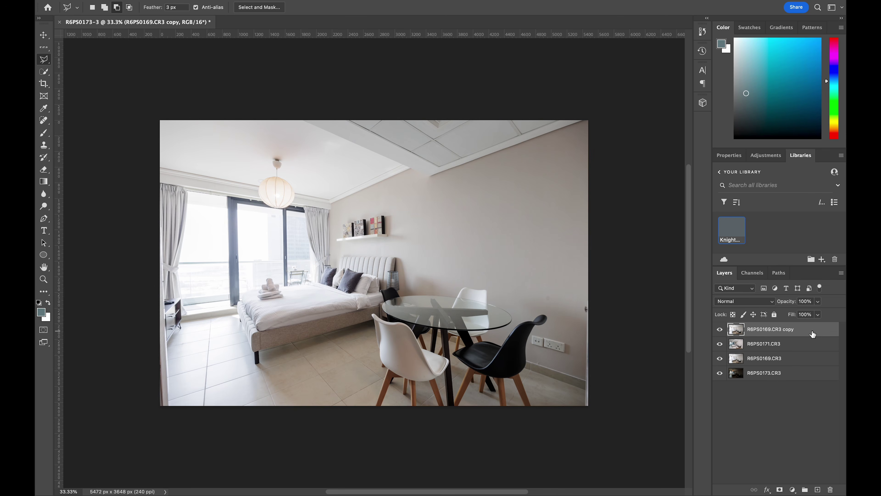
{"action": "left_click", "coordinate": [797, 372], "text": "shift"}
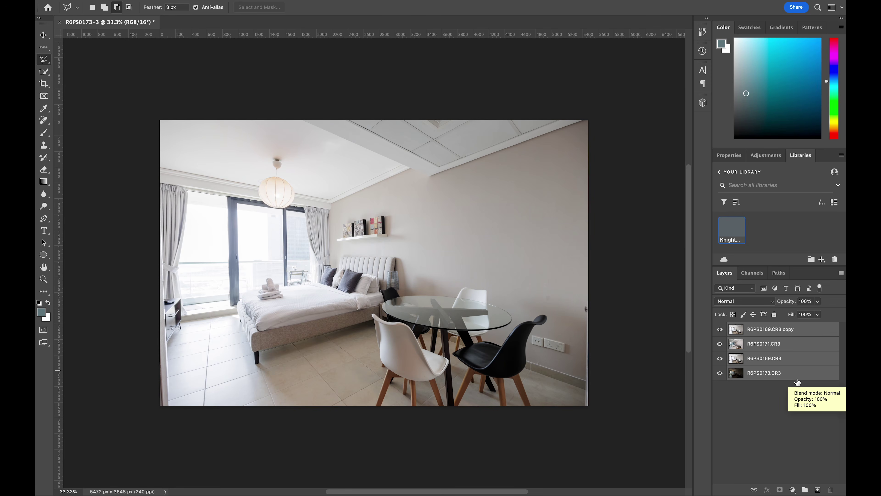
{"action": "key", "text": "alt+shift+super+a"}
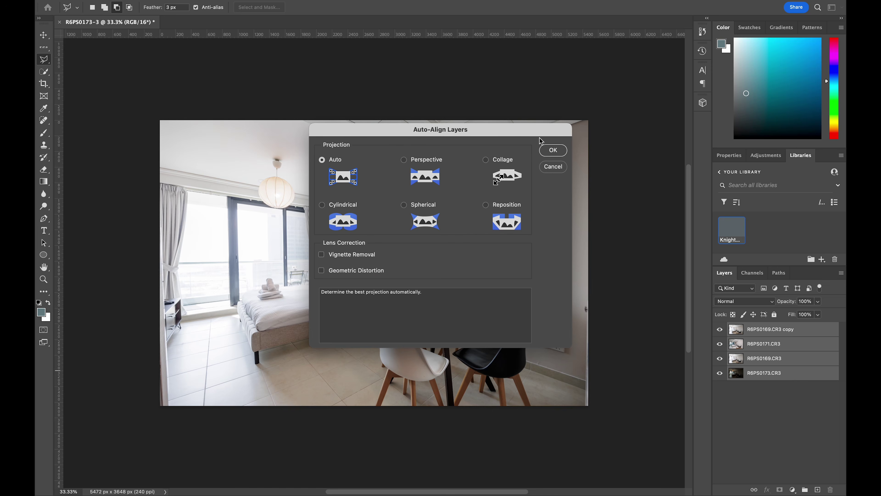
{"action": "left_click", "coordinate": [553, 166]}
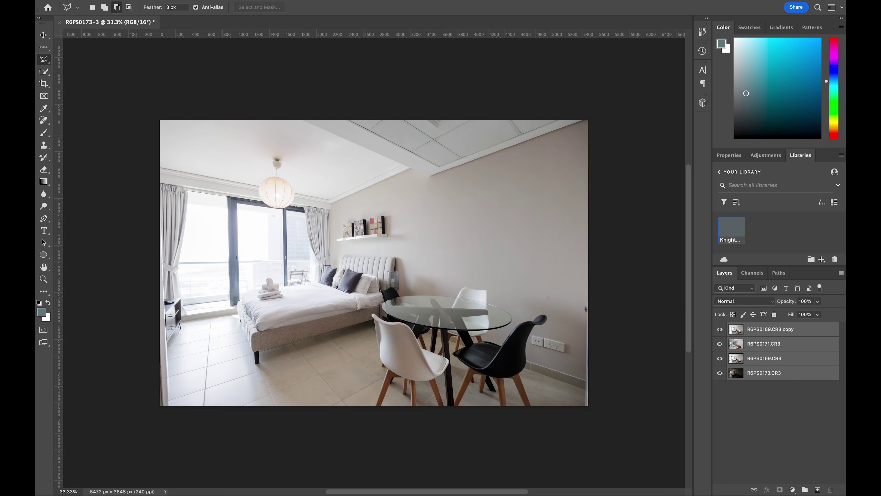
{"action": "left_click", "coordinate": [129, 0]}
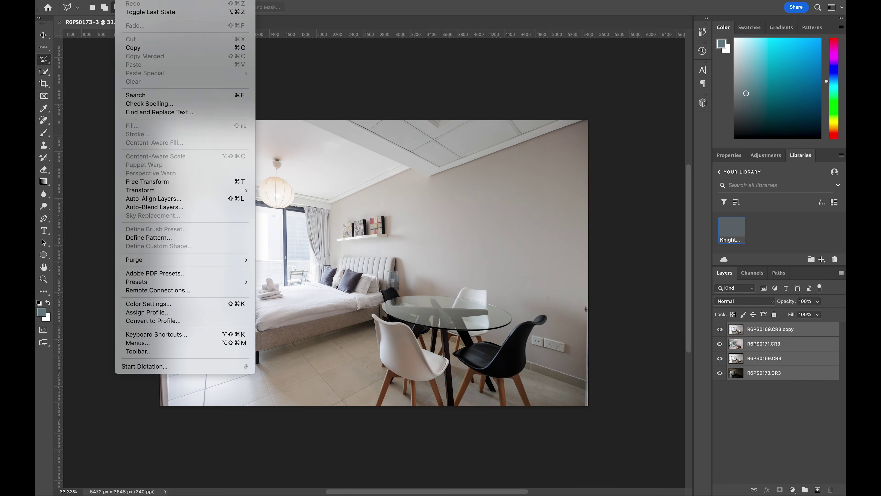
{"action": "left_click", "coordinate": [166, 200]}
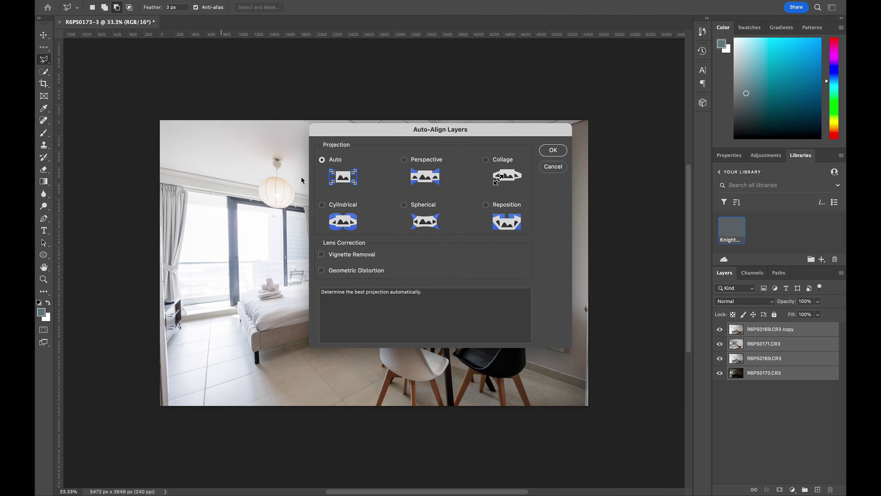
{"action": "left_click", "coordinate": [550, 151]}
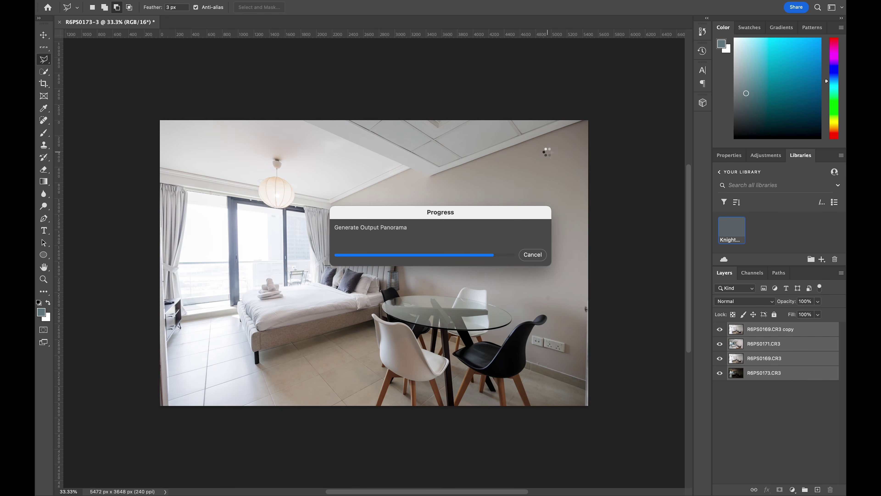
- Check the aligned image's edges and add a black layer mask to the top layer, R6PS0169.CR3 copy
{"action": "scroll", "coordinate": [601, 265], "scroll_direction": "up", "scroll_amount": 3}
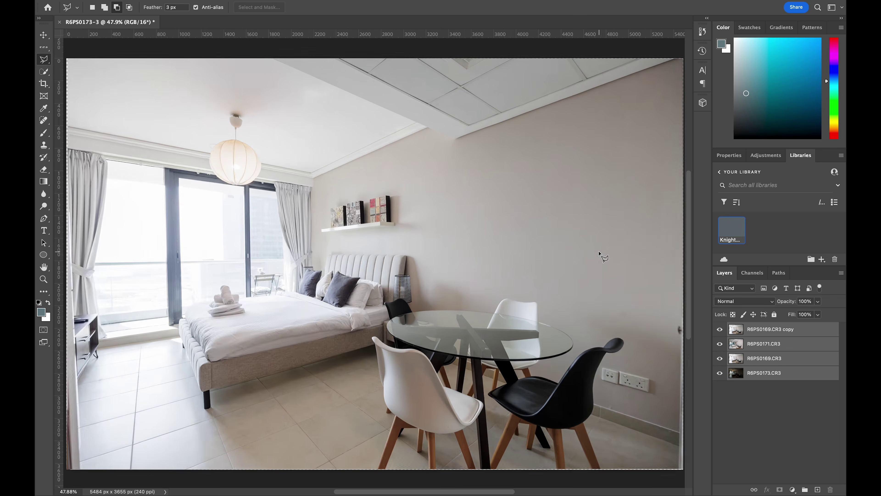
{"action": "scroll", "coordinate": [600, 253], "scroll_direction": "up", "scroll_amount": 3}
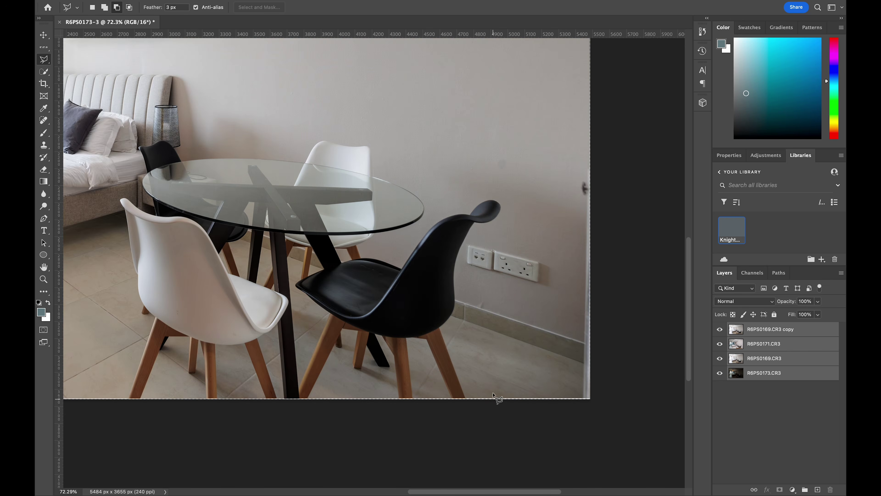
{"action": "scroll", "coordinate": [475, 331], "scroll_direction": "down", "scroll_amount": 3}
{"action": "scroll", "coordinate": [475, 331], "scroll_direction": "down", "scroll_amount": 2}
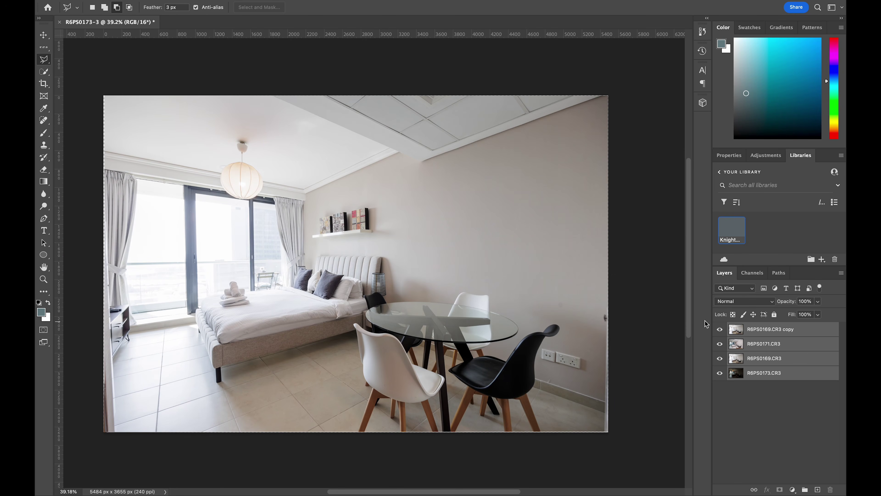
{"action": "left_click", "coordinate": [812, 333]}
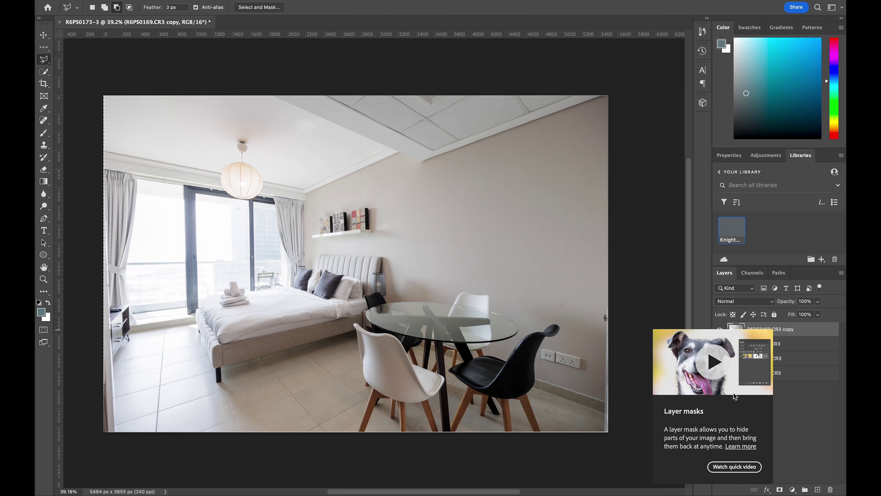
{"action": "left_click", "coordinate": [779, 489]}
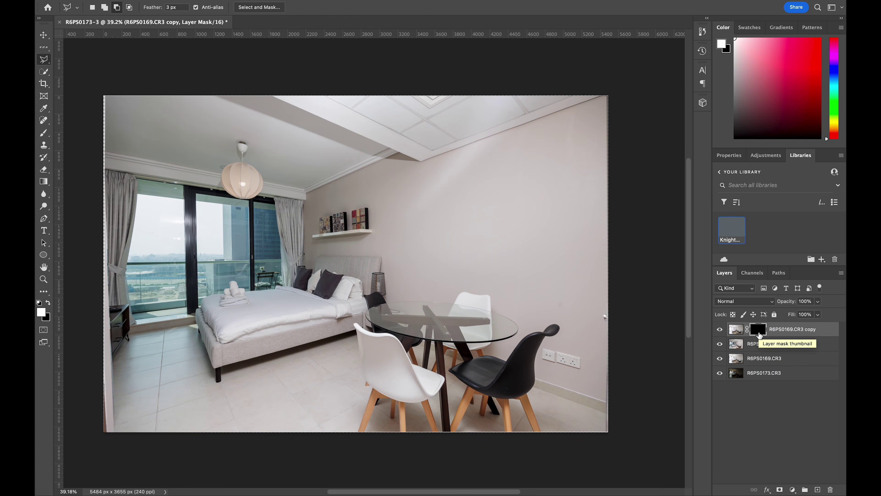
- Set the masked R6PS0169.CR3 copy layer's blend mode to Luminosity and size the white brush to 800 px
{"action": "left_click", "coordinate": [751, 302]}
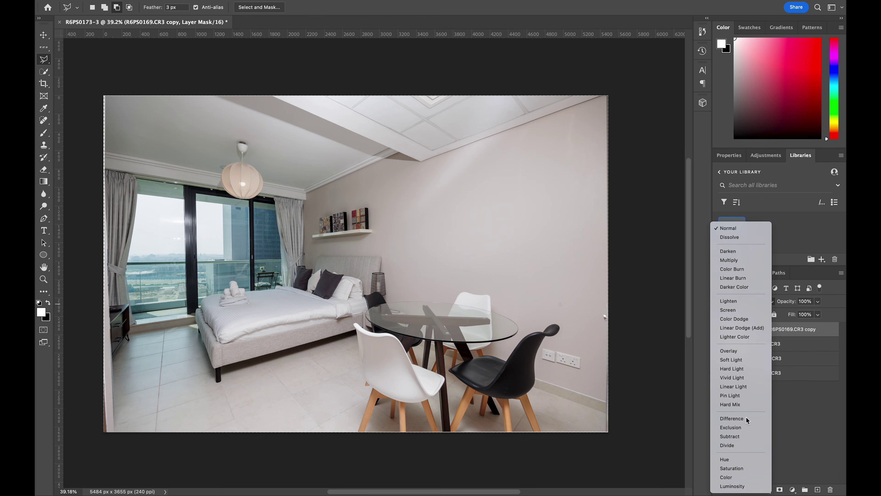
{"action": "left_click", "coordinate": [742, 486]}
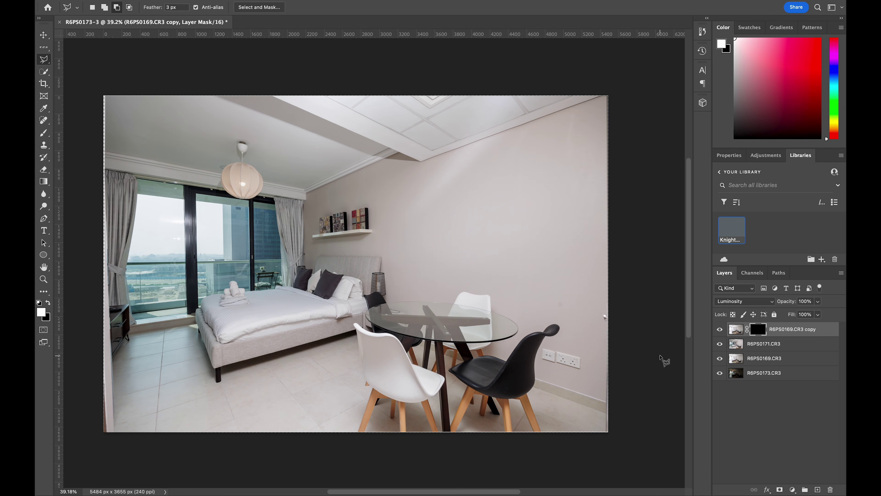
{"action": "key", "text": "b"}
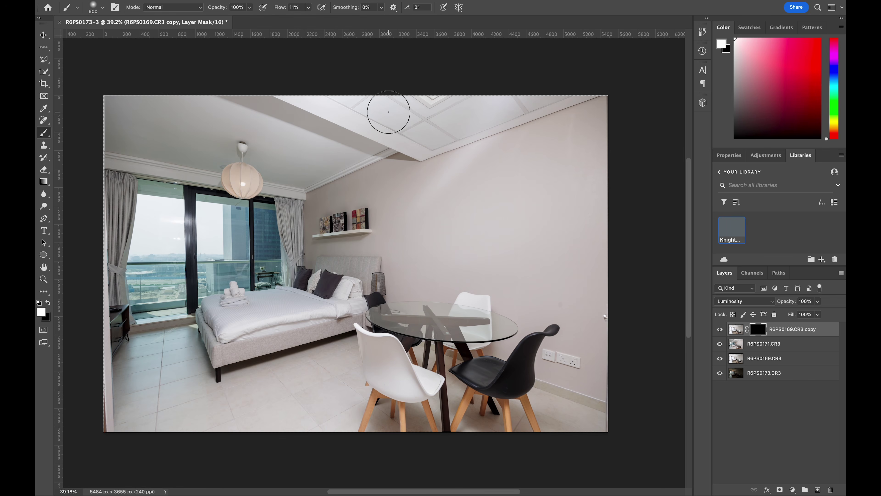
{"action": "key", "text": "bracketright"}
{"action": "key", "text": "bracketright"}
{"action": "key", "text": "bracketright"}
{"action": "key", "text": "bracketright"}
{"action": "key", "text": "bracketright"}
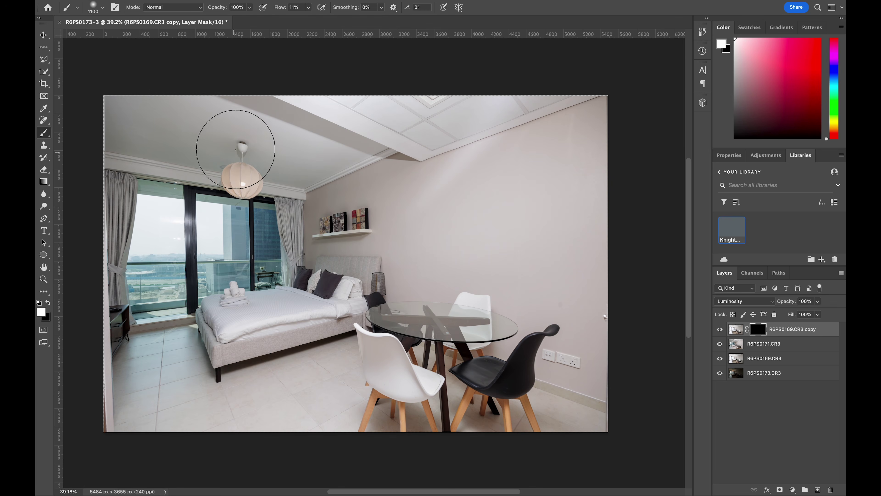
{"action": "key", "text": "bracketleft"}
{"action": "key", "text": "bracketleft"}
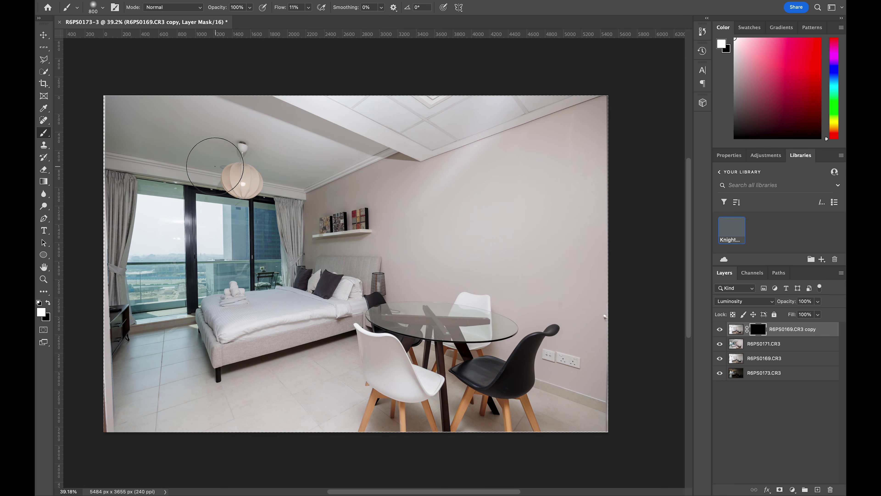
- Paint white on the layer mask over the pendant lamp and the surrounding ceiling at 11% flow
{"action": "scroll", "coordinate": [219, 168], "scroll_direction": "up", "scroll_amount": 5}
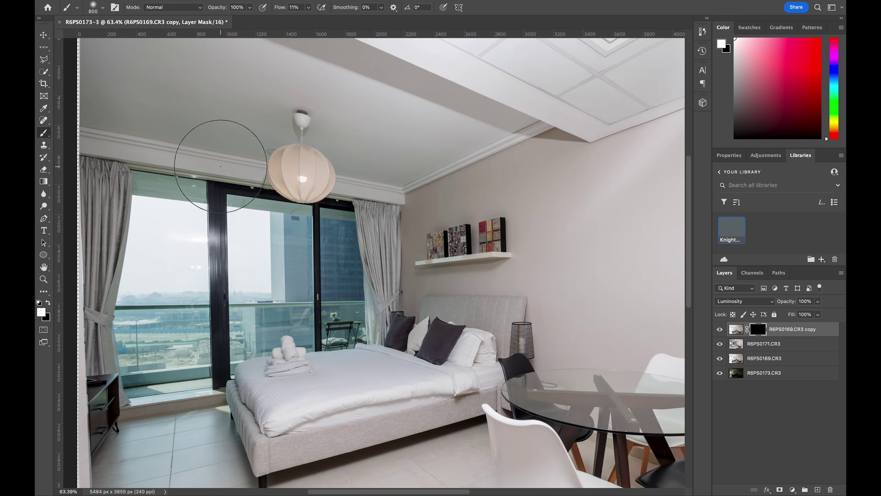
{"action": "scroll", "coordinate": [283, 164], "scroll_direction": "up", "scroll_amount": 2}
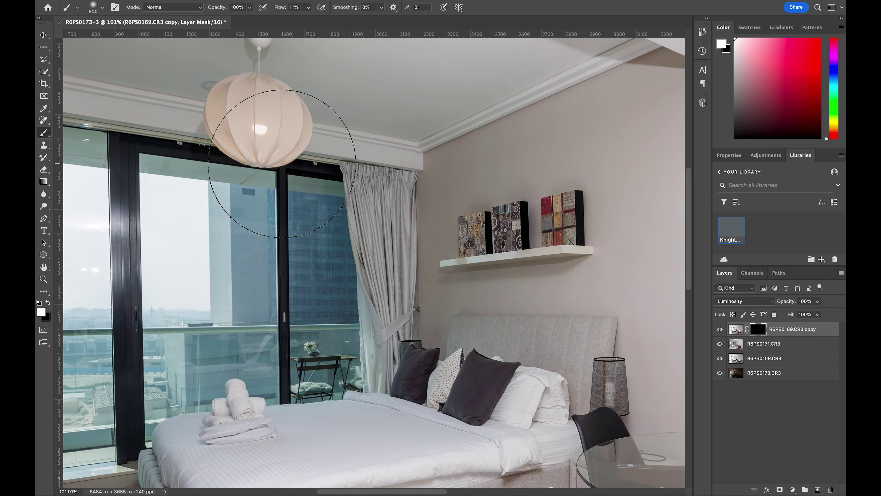
{"action": "scroll", "coordinate": [282, 163], "scroll_direction": "down", "scroll_amount": 3}
{"action": "scroll", "coordinate": [282, 166], "scroll_direction": "down", "scroll_amount": 2}
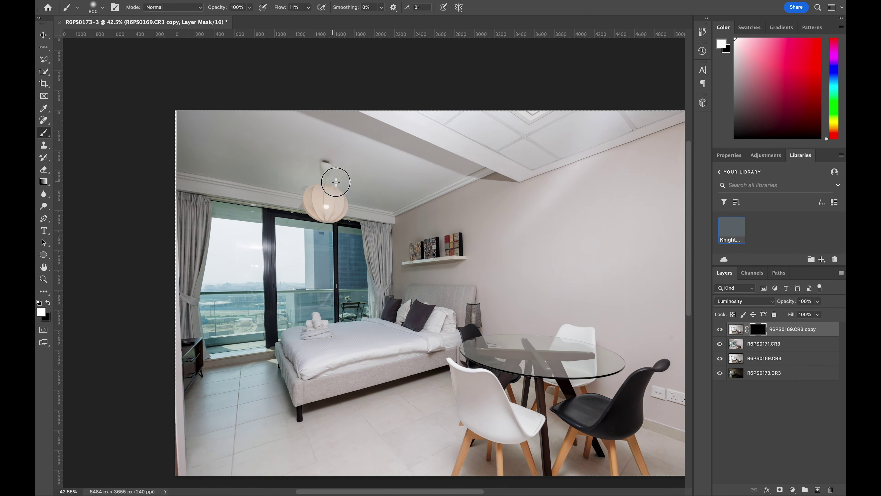
{"action": "mouse_move", "coordinate": [316, 186]}
{"action": "left_mouse_down"}
{"action": "mouse_move", "coordinate": [306, 187]}
{"action": "mouse_move", "coordinate": [354, 199]}
{"action": "mouse_move", "coordinate": [350, 191]}
{"action": "left_mouse_up"}
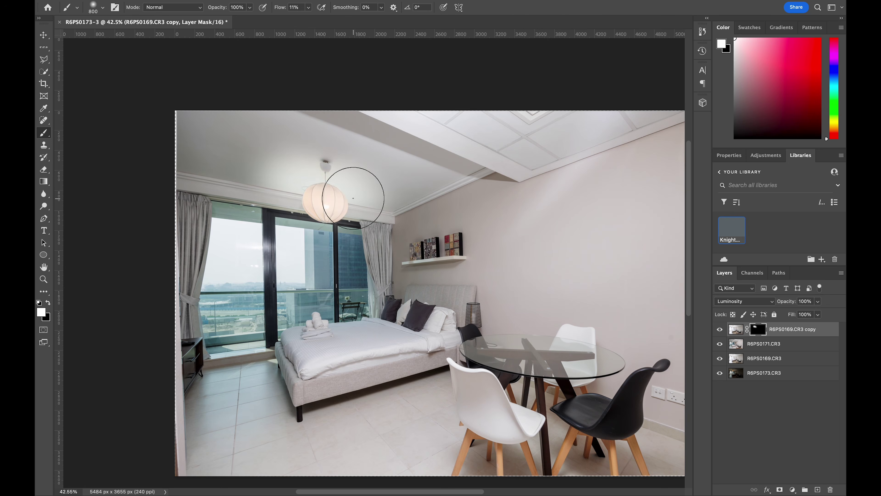
{"action": "mouse_move", "coordinate": [279, 173]}
{"action": "left_mouse_down"}
{"action": "mouse_move", "coordinate": [370, 207]}
{"action": "mouse_move", "coordinate": [211, 170]}
{"action": "mouse_move", "coordinate": [135, 131]}
{"action": "mouse_move", "coordinate": [162, 112]}
{"action": "mouse_move", "coordinate": [176, 117]}
{"action": "mouse_move", "coordinate": [231, 94]}
{"action": "mouse_move", "coordinate": [303, 116]}
{"action": "mouse_move", "coordinate": [368, 152]}
{"action": "mouse_move", "coordinate": [450, 157]}
{"action": "mouse_move", "coordinate": [340, 121]}
{"action": "mouse_move", "coordinate": [443, 167]}
{"action": "mouse_move", "coordinate": [487, 173]}
{"action": "mouse_move", "coordinate": [372, 136]}
{"action": "left_mouse_up"}
{"action": "key", "text": "bracketright"}
{"action": "key", "text": "bracketright"}
{"action": "key", "text": "bracketright"}
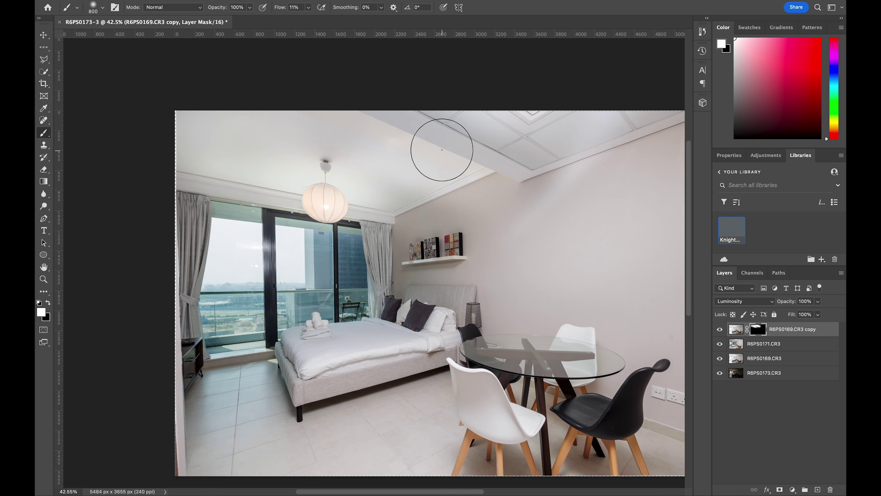
- Paint white on the mask over the wall around the shelf, the tiled ceiling section and the upper wall
{"action": "scroll", "coordinate": [443, 142], "scroll_direction": "up", "scroll_amount": 3}
{"action": "scroll", "coordinate": [442, 150], "scroll_direction": "up", "scroll_amount": 5}
{"action": "scroll", "coordinate": [442, 150], "scroll_direction": "right", "scroll_amount": 2}
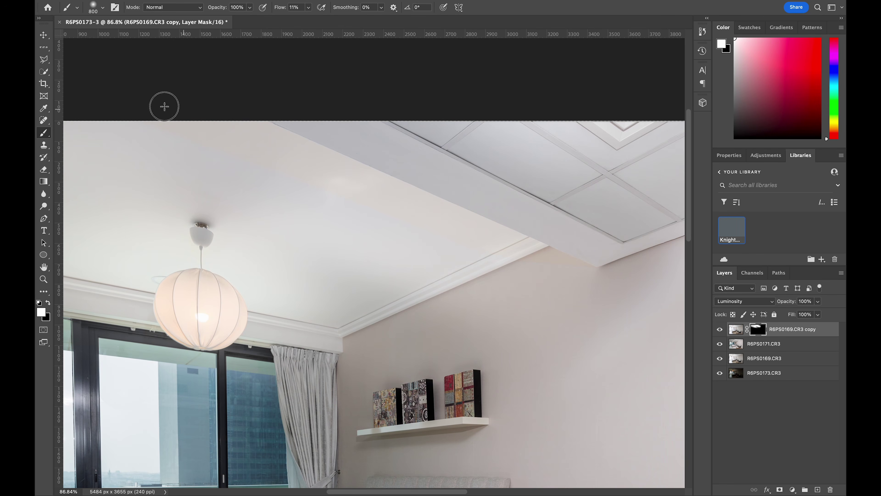
{"action": "scroll", "coordinate": [516, 246], "scroll_direction": "down", "scroll_amount": 3}
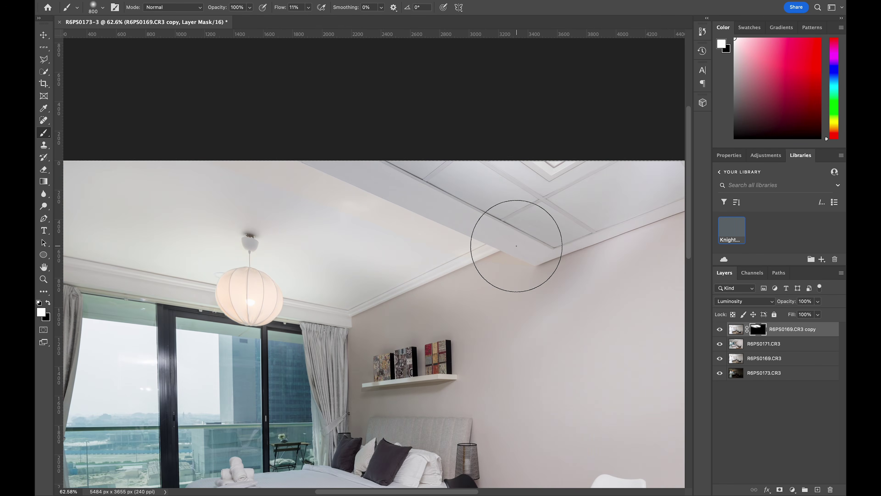
{"action": "scroll", "coordinate": [517, 245], "scroll_direction": "down", "scroll_amount": 2}
{"action": "scroll", "coordinate": [516, 246], "scroll_direction": "down", "scroll_amount": 2}
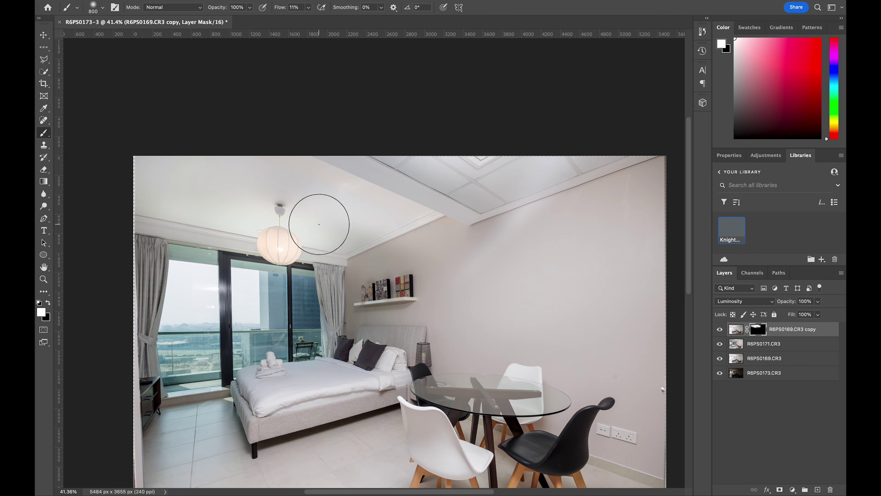
{"action": "key", "text": "bracketleft"}
{"action": "key", "text": "bracketleft"}
{"action": "key", "text": "bracketleft"}
{"action": "mouse_move", "coordinate": [344, 232]}
{"action": "left_mouse_down"}
{"action": "mouse_move", "coordinate": [367, 344]}
{"action": "mouse_move", "coordinate": [370, 272]}
{"action": "mouse_move", "coordinate": [380, 335]}
{"action": "mouse_move", "coordinate": [386, 314]}
{"action": "mouse_move", "coordinate": [414, 356]}
{"action": "left_mouse_up"}
{"action": "left_click_drag", "start_coordinate": [520, 173], "coordinate": [506, 254]}
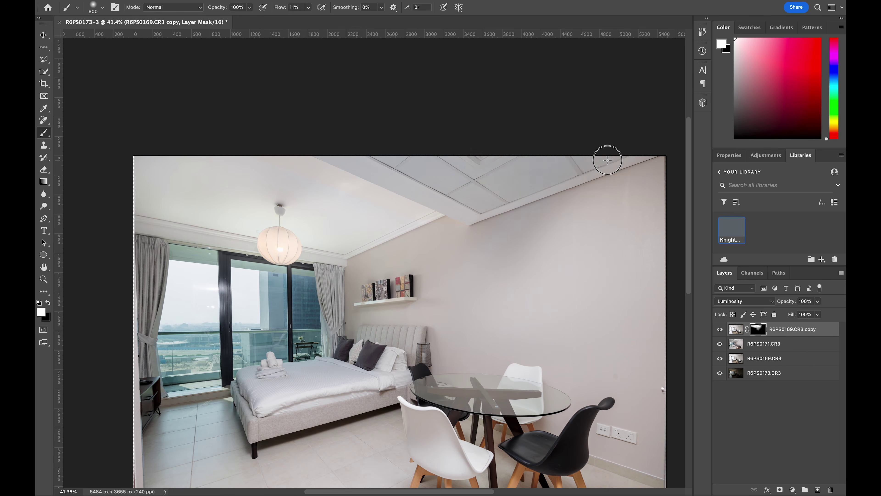
- Extend the white mask painting across the large wall beside the dining table, down to the power sockets
{"action": "key", "text": "bracketright"}
{"action": "key", "text": "bracketright"}
{"action": "key", "text": "bracketright"}
{"action": "scroll", "coordinate": [576, 167], "scroll_direction": "right", "scroll_amount": 5}
{"action": "key", "text": "bracketleft"}
{"action": "key", "text": "bracketleft"}
{"action": "key", "text": "bracketleft"}
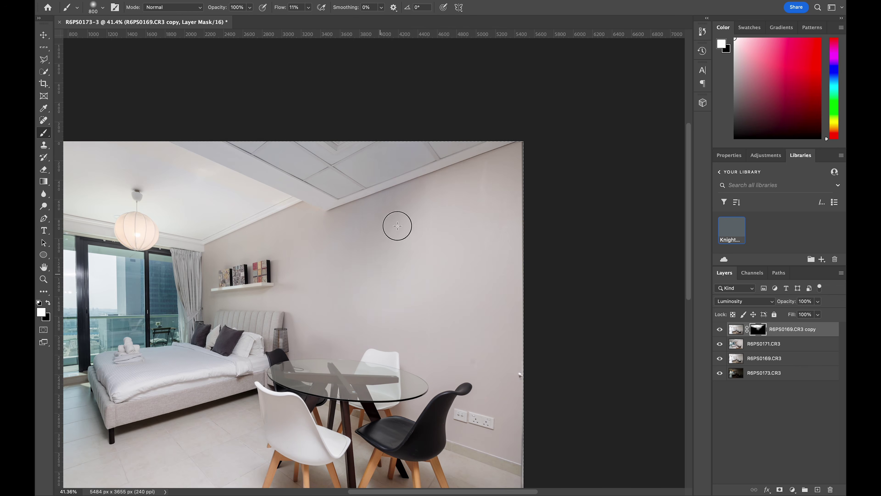
{"action": "mouse_move", "coordinate": [397, 224]}
{"action": "left_mouse_down"}
{"action": "mouse_move", "coordinate": [428, 228]}
{"action": "mouse_move", "coordinate": [440, 288]}
{"action": "mouse_move", "coordinate": [476, 263]}
{"action": "mouse_move", "coordinate": [502, 261]}
{"action": "left_mouse_up"}
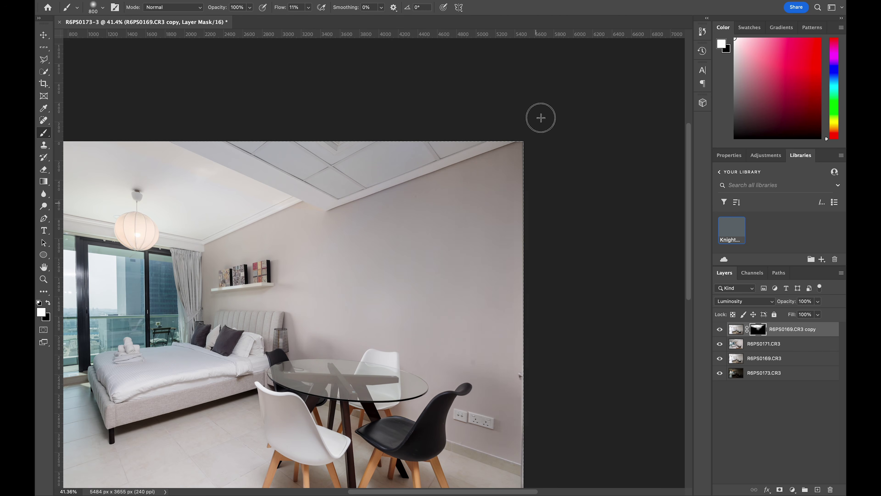
{"action": "scroll", "coordinate": [534, 304], "scroll_direction": "down", "scroll_amount": 3}
{"action": "mouse_move", "coordinate": [476, 258]}
{"action": "left_mouse_down"}
{"action": "mouse_move", "coordinate": [305, 347]}
{"action": "mouse_move", "coordinate": [486, 374]}
{"action": "left_mouse_up"}
- Paint white on the mask over the tiled floor and the dining table and chairs area
{"action": "scroll", "coordinate": [295, 295], "scroll_direction": "left", "scroll_amount": 4}
{"action": "mouse_move", "coordinate": [323, 288]}
{"action": "left_mouse_down"}
{"action": "mouse_move", "coordinate": [242, 305]}
{"action": "mouse_move", "coordinate": [330, 278]}
{"action": "mouse_move", "coordinate": [201, 305]}
{"action": "mouse_move", "coordinate": [193, 350]}
{"action": "mouse_move", "coordinate": [122, 364]}
{"action": "mouse_move", "coordinate": [140, 372]}
{"action": "left_mouse_up"}
{"action": "key", "text": "bracketleft"}
{"action": "mouse_move", "coordinate": [114, 305]}
{"action": "left_mouse_down"}
{"action": "mouse_move", "coordinate": [218, 354]}
{"action": "mouse_move", "coordinate": [390, 321]}
{"action": "left_mouse_up"}
{"action": "mouse_move", "coordinate": [480, 322]}
{"action": "left_mouse_down"}
{"action": "mouse_move", "coordinate": [521, 390]}
{"action": "mouse_move", "coordinate": [606, 390]}
{"action": "mouse_move", "coordinate": [521, 360]}
{"action": "mouse_move", "coordinate": [540, 399]}
{"action": "left_mouse_up"}
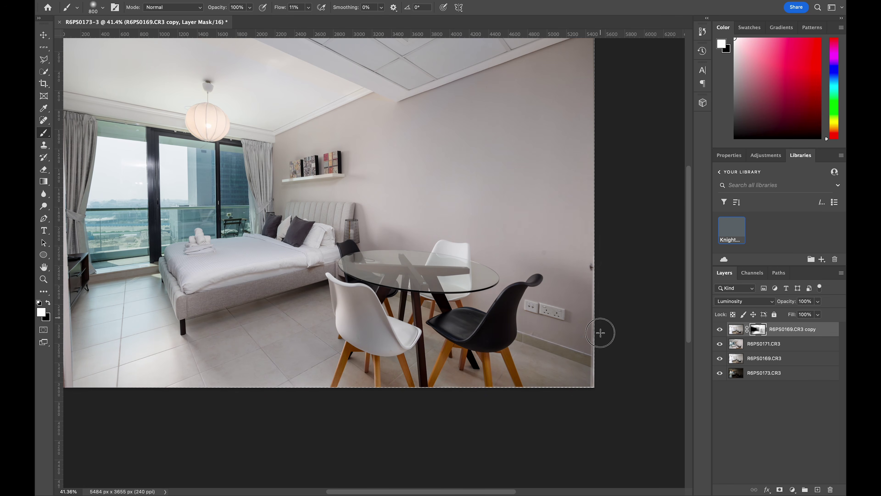
- Switch to black and paint the mask back along the foreground floor and chair legs
{"action": "scroll", "coordinate": [600, 275], "scroll_direction": "right", "scroll_amount": 3}
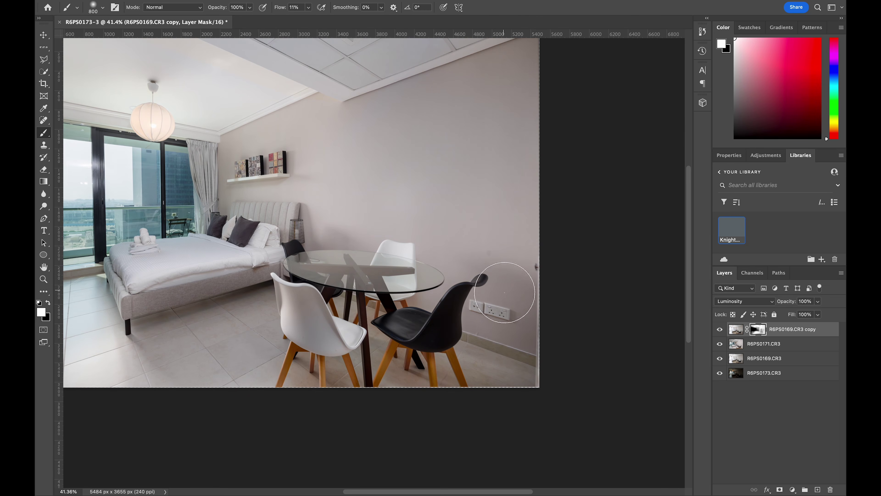
{"action": "key", "text": "x"}
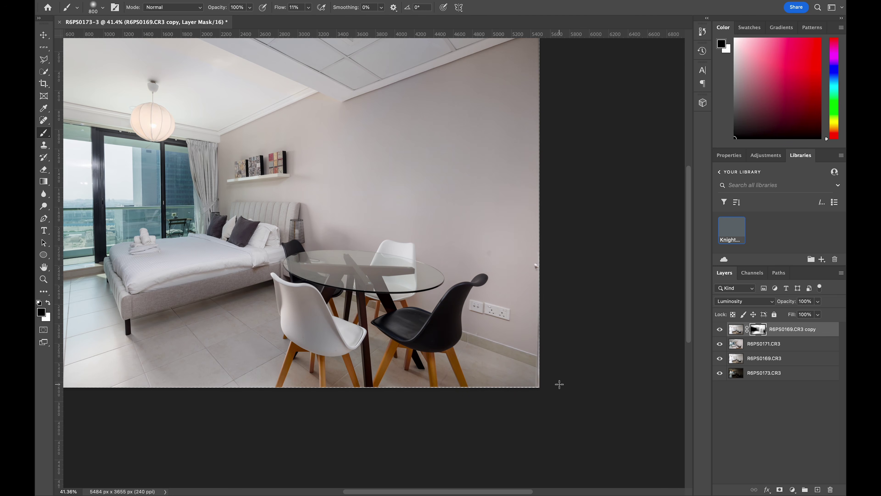
{"action": "mouse_move", "coordinate": [182, 358]}
{"action": "left_mouse_down"}
{"action": "mouse_move", "coordinate": [228, 339]}
{"action": "mouse_move", "coordinate": [221, 318]}
{"action": "mouse_move", "coordinate": [163, 354]}
{"action": "mouse_move", "coordinate": [246, 354]}
{"action": "mouse_move", "coordinate": [112, 364]}
{"action": "mouse_move", "coordinate": [248, 341]}
{"action": "mouse_move", "coordinate": [285, 360]}
{"action": "mouse_move", "coordinate": [486, 388]}
{"action": "mouse_move", "coordinate": [246, 305]}
{"action": "mouse_move", "coordinate": [352, 319]}
{"action": "mouse_move", "coordinate": [419, 368]}
{"action": "mouse_move", "coordinate": [294, 354]}
{"action": "mouse_move", "coordinate": [366, 391]}
{"action": "mouse_move", "coordinate": [637, 365]}
{"action": "left_mouse_up"}
{"action": "scroll", "coordinate": [636, 366], "scroll_direction": "down", "scroll_amount": 1}
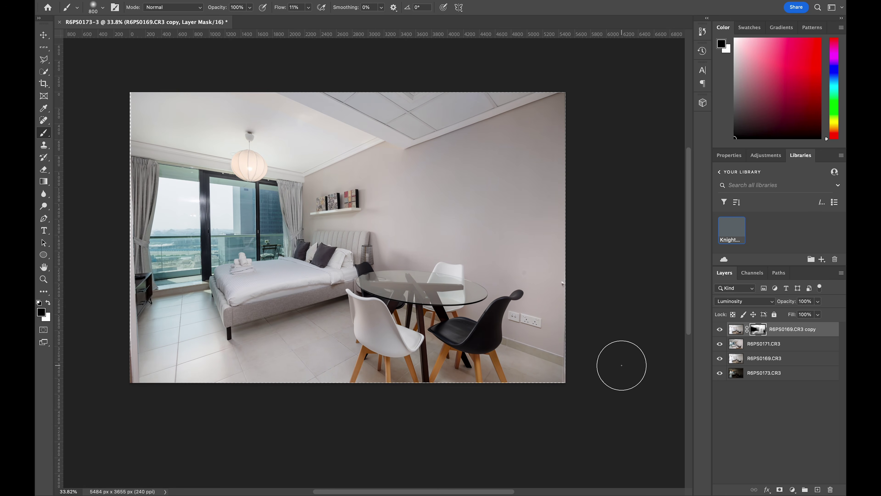
{"action": "scroll", "coordinate": [384, 334], "scroll_direction": "right", "scroll_amount": 3}
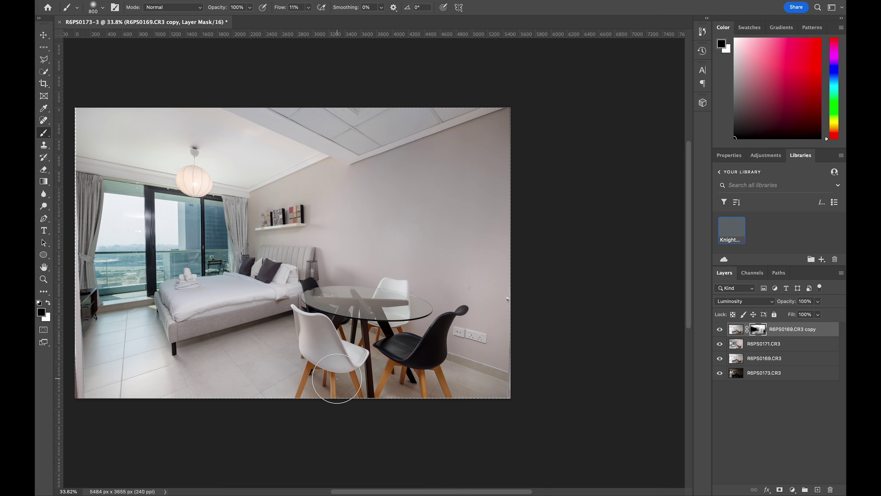
{"action": "scroll", "coordinate": [335, 375], "scroll_direction": "up", "scroll_amount": 1}
{"action": "scroll", "coordinate": [337, 379], "scroll_direction": "left", "scroll_amount": 3}
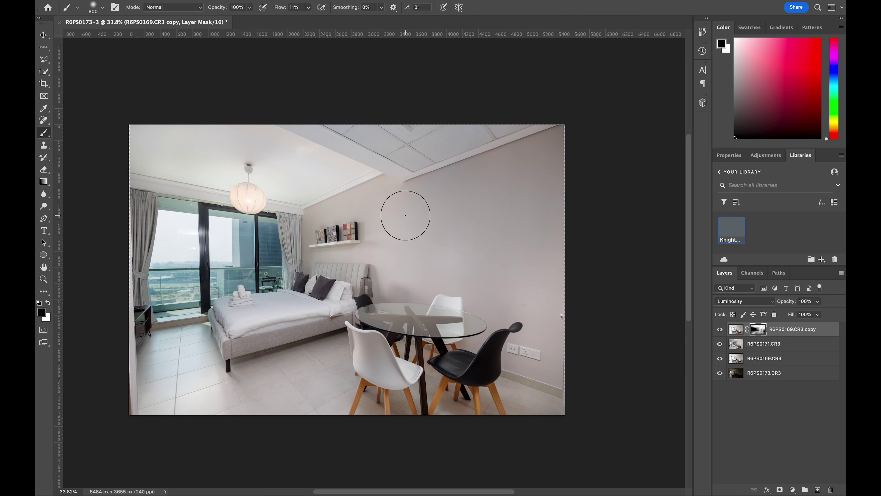
- Merge the masked R6PS0169.CR3 copy layer with the flash layer R6PS0171.CR3
{"action": "left_click", "coordinate": [801, 344]}
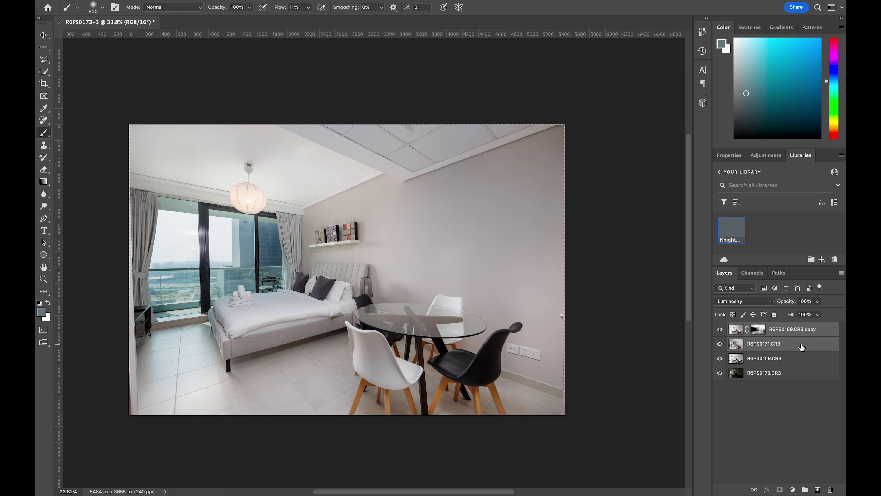
{"action": "right_click", "coordinate": [801, 345]}
{"action": "left_click", "coordinate": [773, 381]}
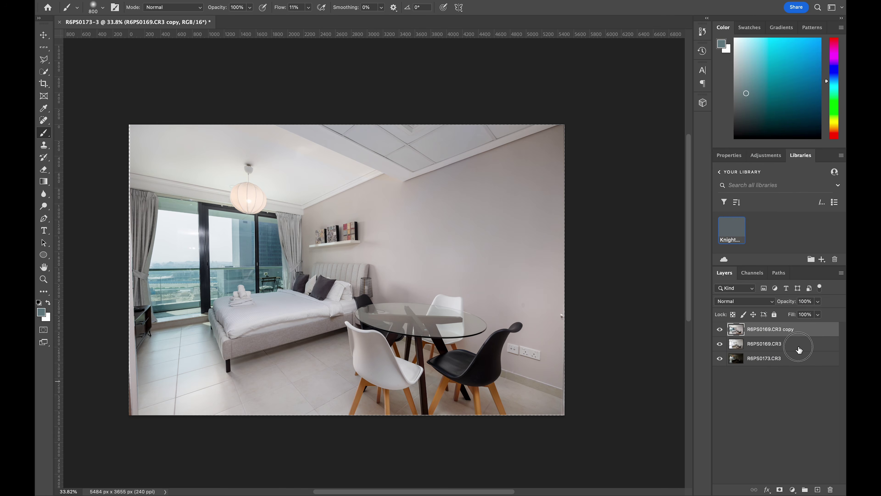
- Move the ambient layer R6PS0169.CR3 to the top of the stack and give it a black layer mask
{"action": "left_click_drag", "start_coordinate": [799, 349], "coordinate": [798, 330]}
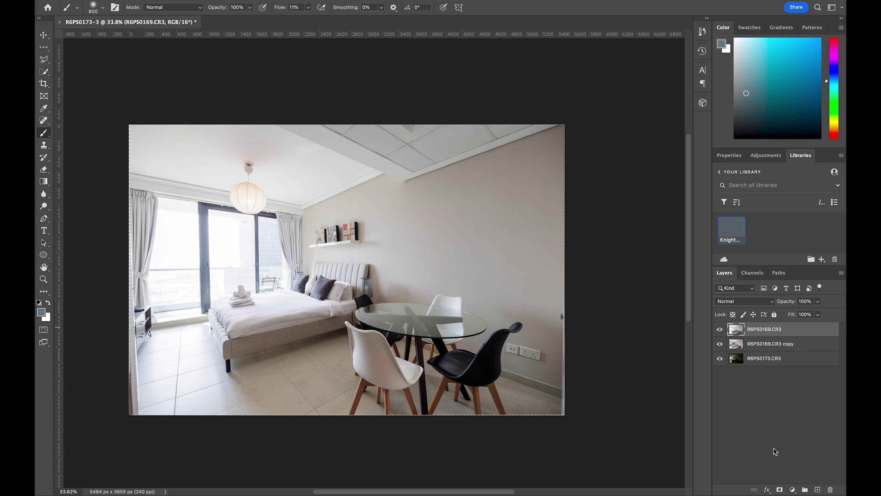
{"action": "left_click", "coordinate": [780, 490], "text": "alt"}
{"action": "key", "text": "d"}
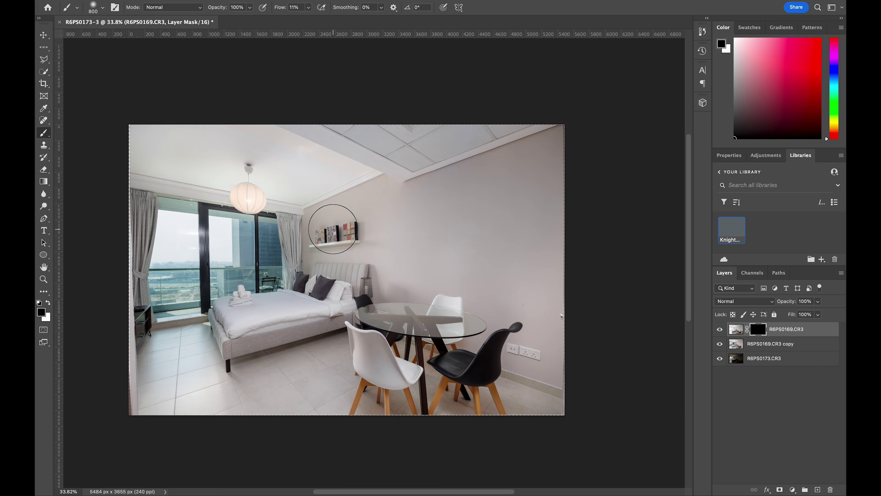
- Paint white on the R6PS0169.CR3 mask over the ceiling and the large wall, keeping Normal blending
{"action": "scroll", "coordinate": [333, 229], "scroll_direction": "up", "scroll_amount": 3}
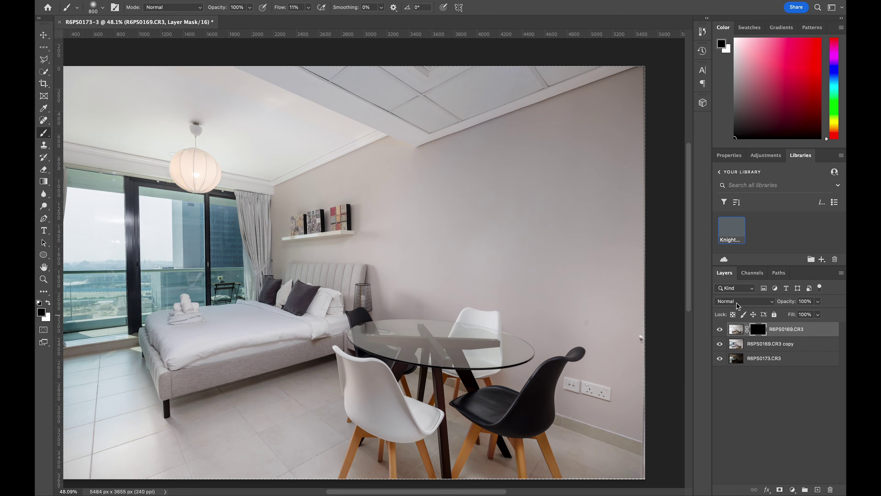
{"action": "scroll", "coordinate": [399, 223], "scroll_direction": "up", "scroll_amount": 3}
{"action": "scroll", "coordinate": [399, 222], "scroll_direction": "left", "scroll_amount": 1}
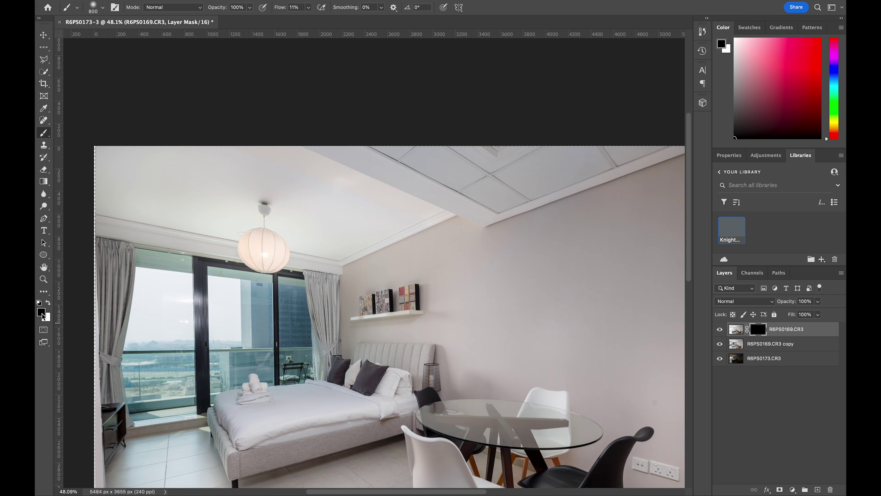
{"action": "key", "text": "x"}
{"action": "scroll", "coordinate": [373, 197], "scroll_direction": "right", "scroll_amount": 3}
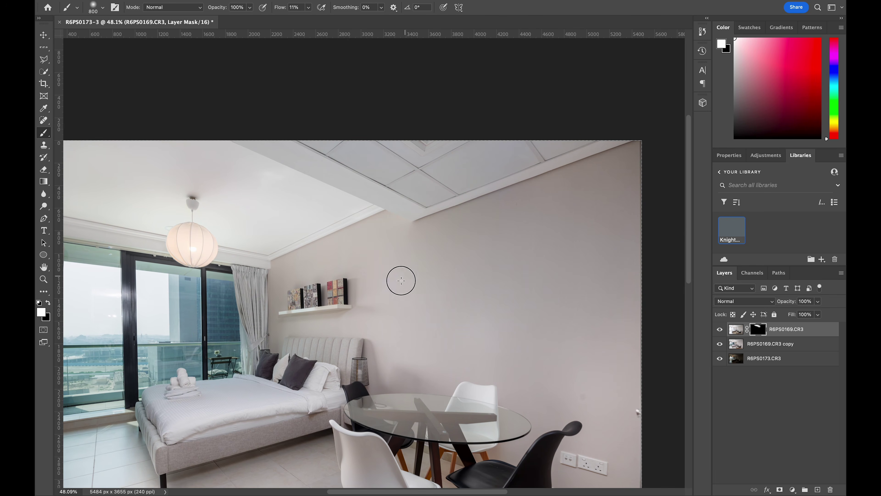
{"action": "scroll", "coordinate": [496, 277], "scroll_direction": "down", "scroll_amount": 3}
{"action": "scroll", "coordinate": [497, 277], "scroll_direction": "right", "scroll_amount": 2}
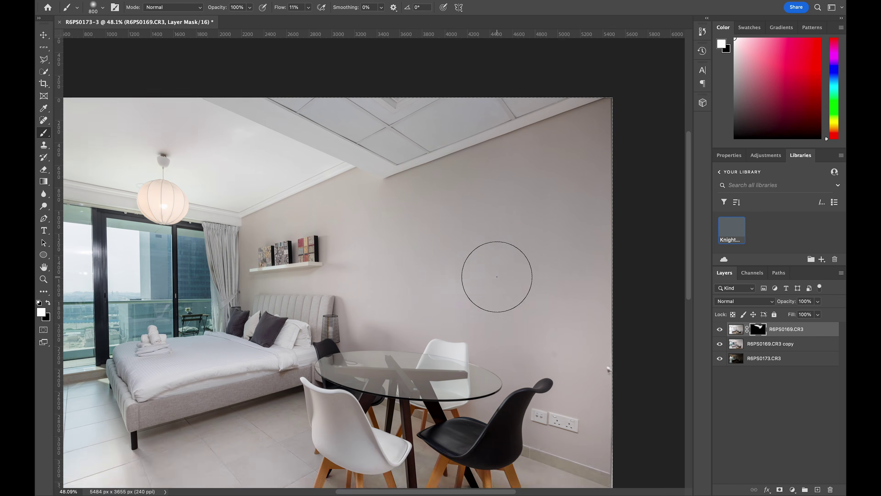
{"action": "scroll", "coordinate": [497, 277], "scroll_direction": "down", "scroll_amount": 2}
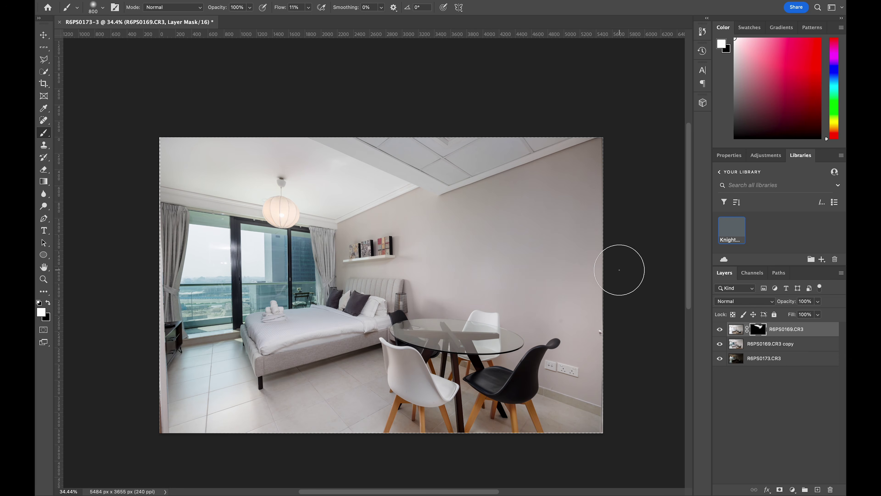
- Merge the masked R6PS0169.CR3 layer with the R6PS0169.CR3 copy layer below it
{"action": "left_click", "coordinate": [816, 348]}
{"action": "right_click", "coordinate": [813, 348]}
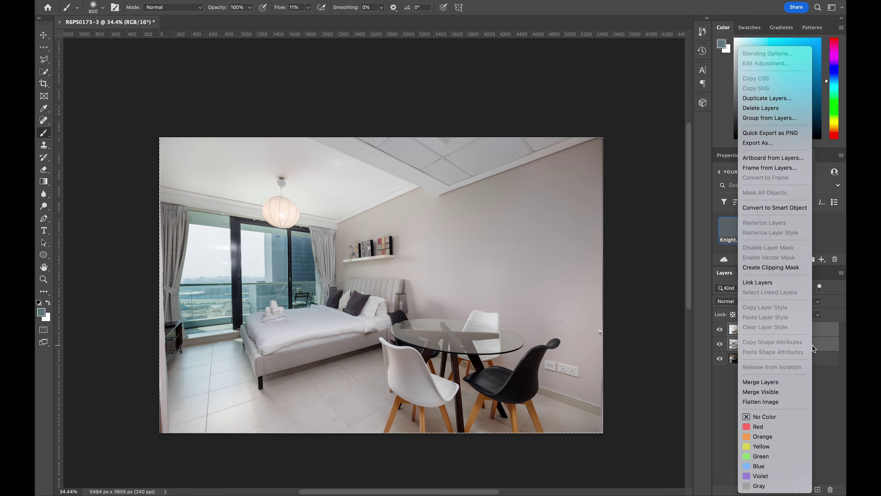
{"action": "left_click", "coordinate": [783, 382]}
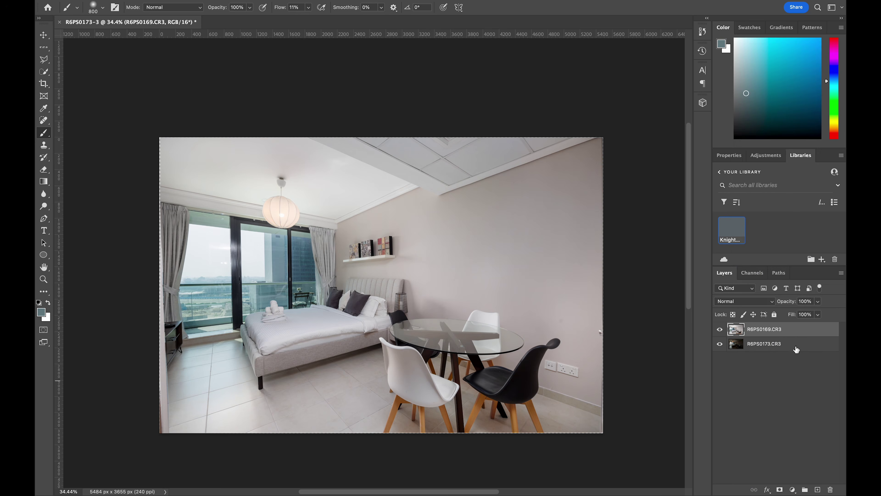
- Move the dark window exposure R6PS0173.CR3 to the top of the stack and add a black layer mask
{"action": "left_click_drag", "start_coordinate": [796, 349], "coordinate": [797, 330]}
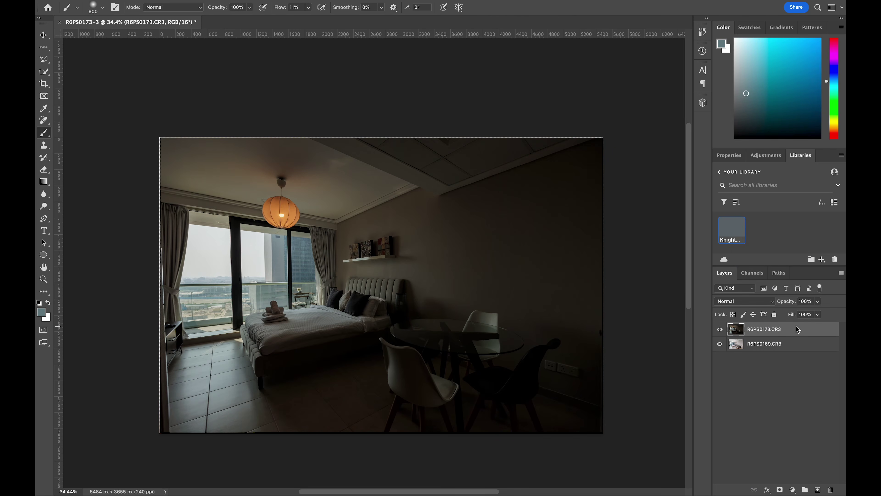
{"action": "left_click", "coordinate": [779, 490], "text": "alt"}
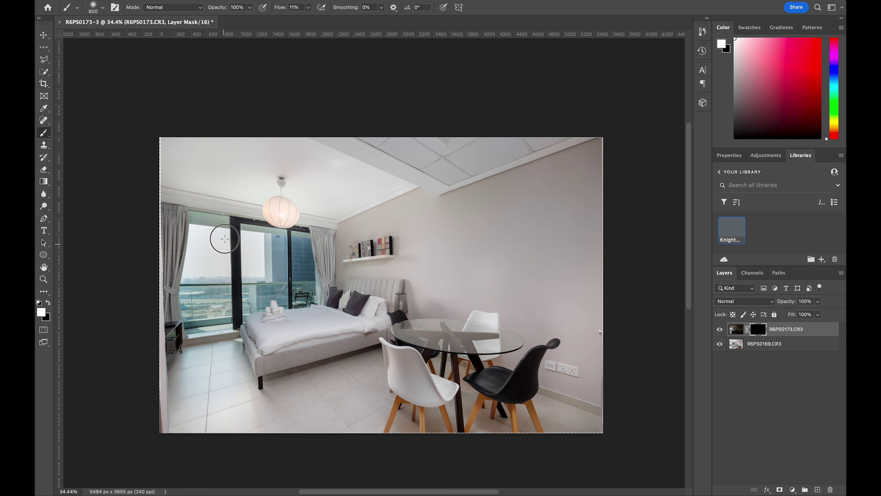
- Paint white on the R6PS0173.CR3 mask over the window panes, and merge that layer with the R6PS0169.CR3 layer below it
{"action": "mouse_move", "coordinate": [262, 254]}
{"action": "left_mouse_down"}
{"action": "mouse_move", "coordinate": [231, 288]}
{"action": "mouse_move", "coordinate": [248, 292]}
{"action": "left_mouse_up"}
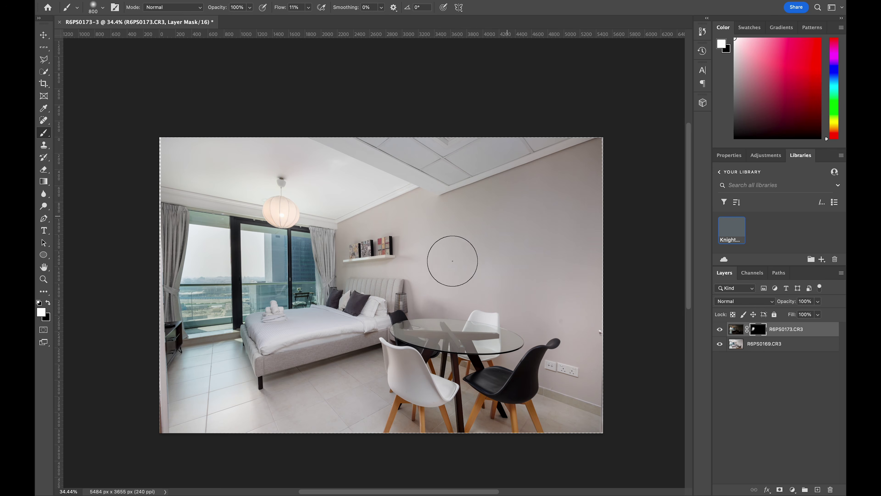
{"action": "left_click", "coordinate": [794, 350]}
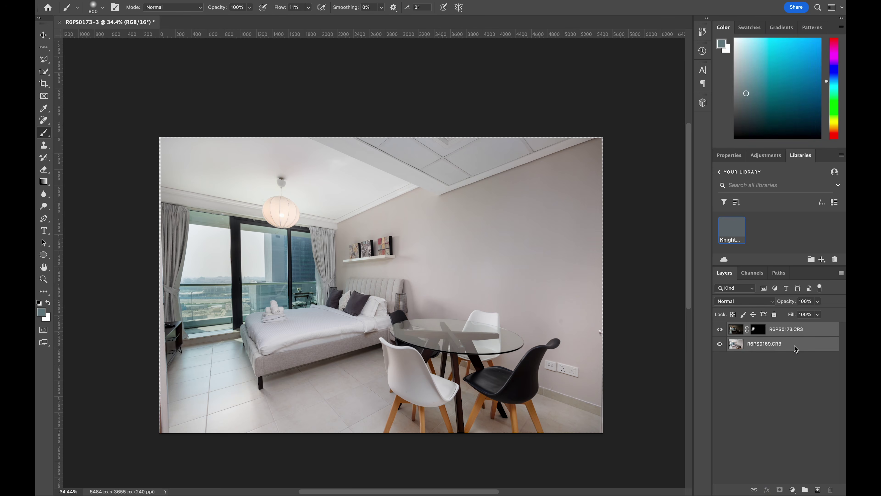
{"action": "right_click", "coordinate": [796, 348]}
{"action": "left_click", "coordinate": [759, 382]}
- Outline the white ceiling and its cornice above the window with a Polygonal Lasso selection, following the wall edge and the ceiling beam
{"action": "scroll", "coordinate": [446, 303], "scroll_direction": "up", "scroll_amount": 1}
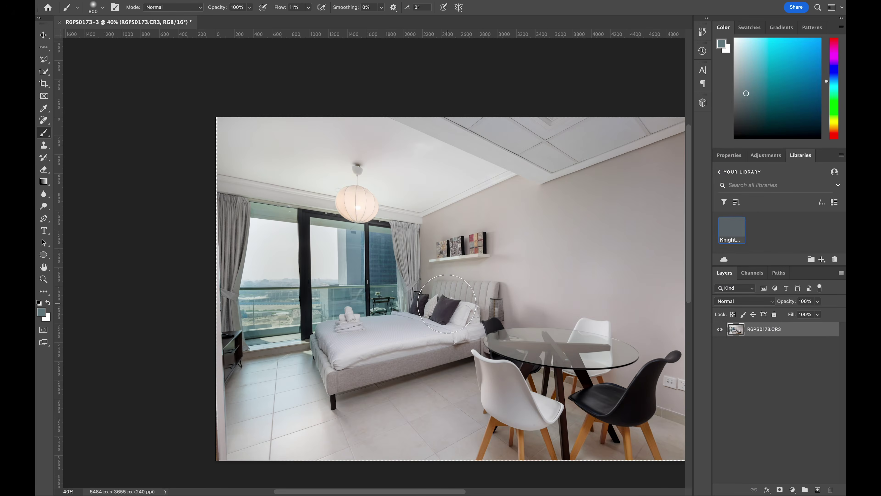
{"action": "key", "text": "l"}
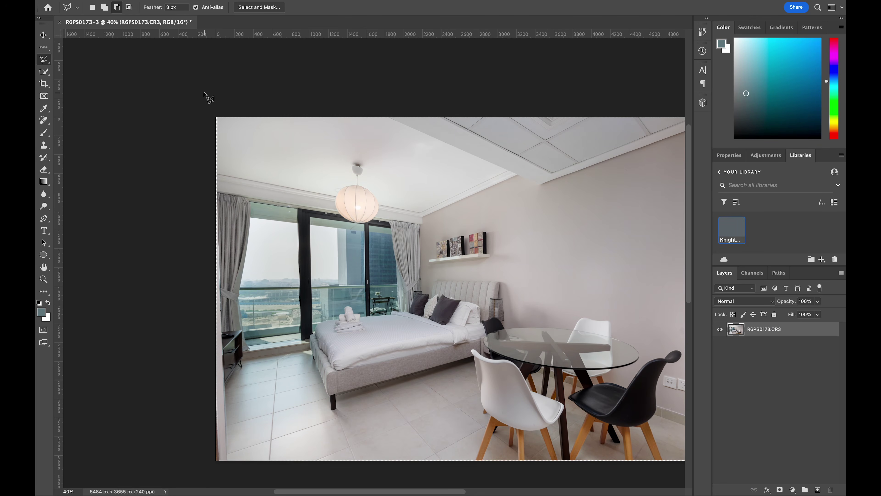
{"action": "key", "text": "w"}
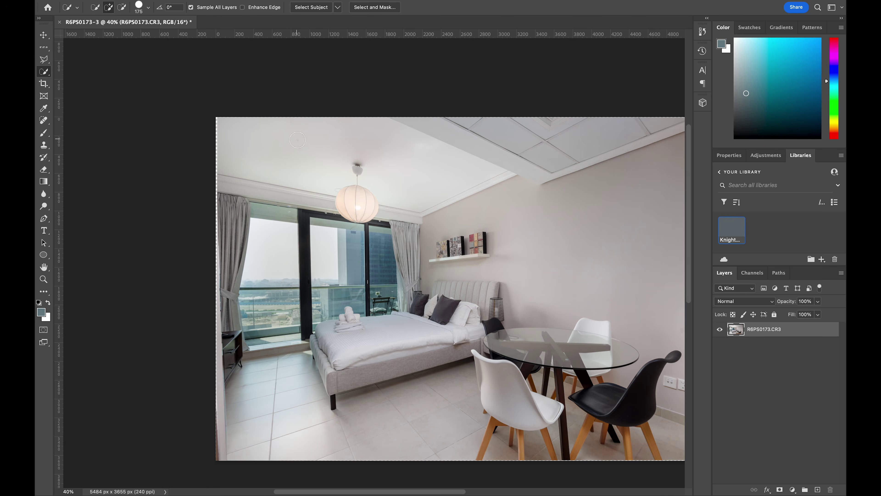
{"action": "key", "text": "l"}
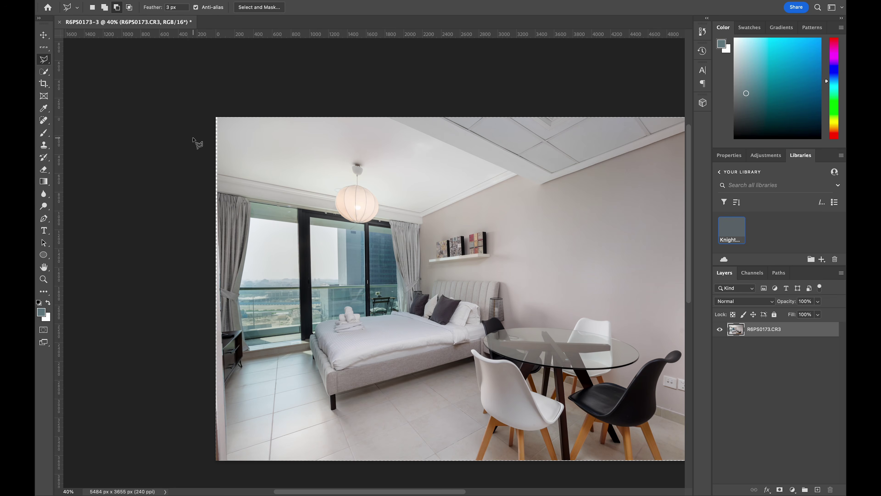
{"action": "left_click", "coordinate": [207, 88]}
{"action": "left_click", "coordinate": [216, 193]}
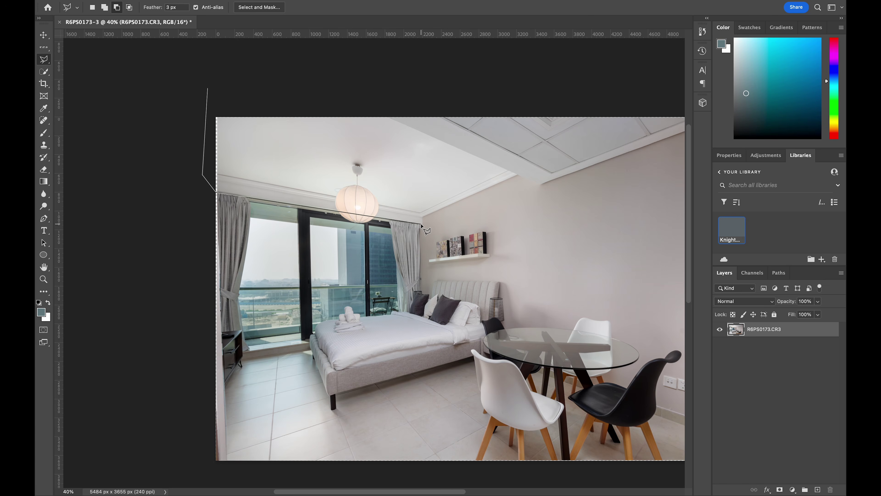
{"action": "left_click", "coordinate": [421, 219]}
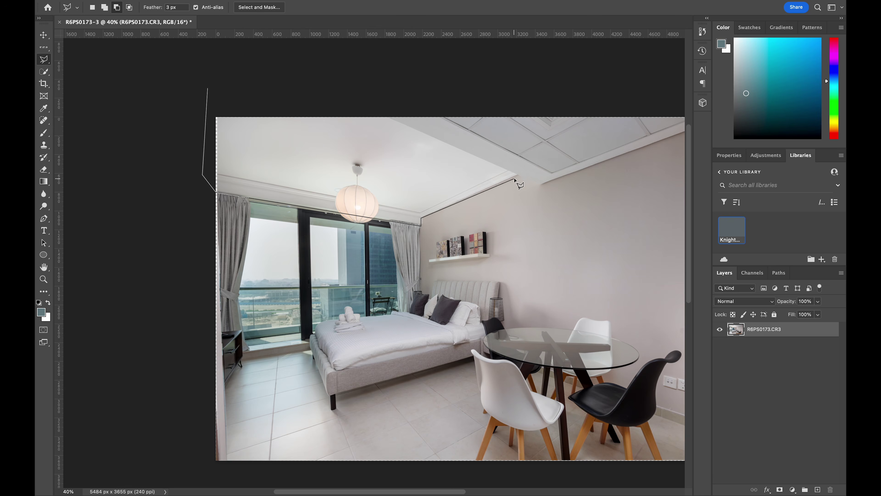
{"action": "left_click", "coordinate": [518, 174]}
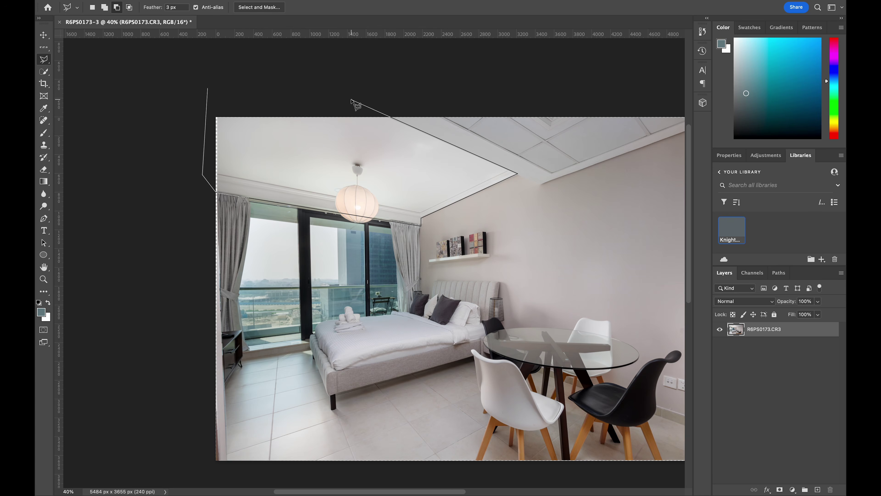
{"action": "double_click", "coordinate": [351, 100]}
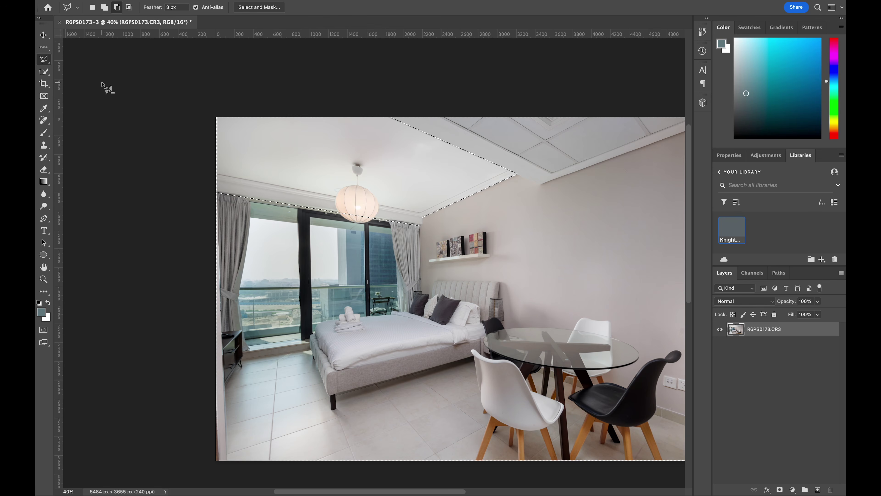
- Subtract the pendant lamp from the ceiling selection with the Quick Selection tool and copy the selected ceiling to a new layer
{"action": "key", "text": "w"}
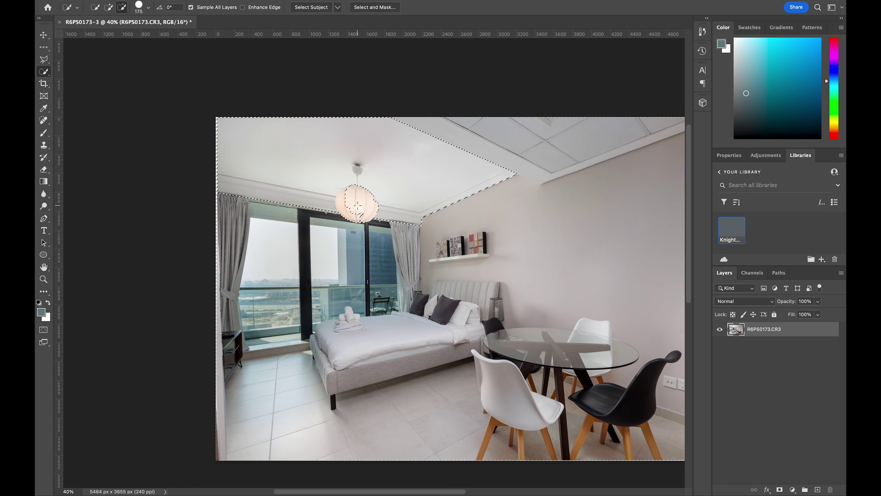
{"action": "left_click_drag", "start_coordinate": [347, 202], "coordinate": [362, 215]}
{"action": "key", "text": "ctrl+j"}
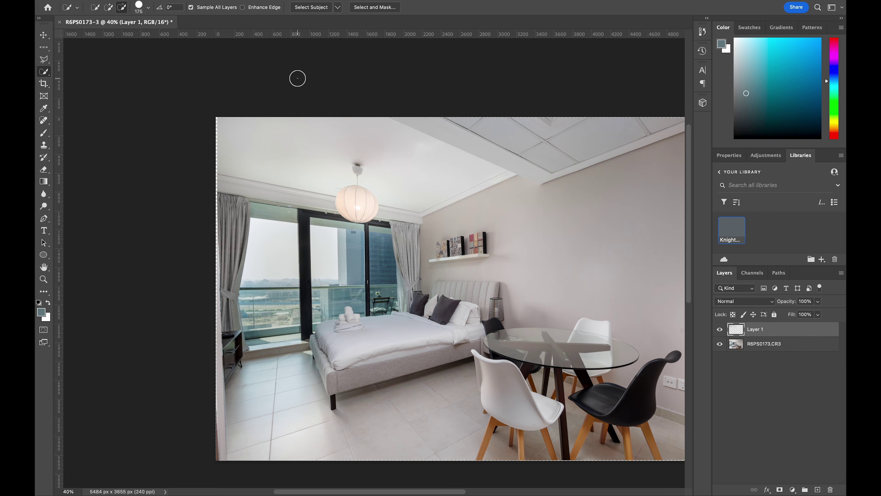
- Apply the Camera Raw Filter to the ceiling layer with Greens, Blues and Oranges saturation at -100
{"action": "left_click", "coordinate": [251, 0]}
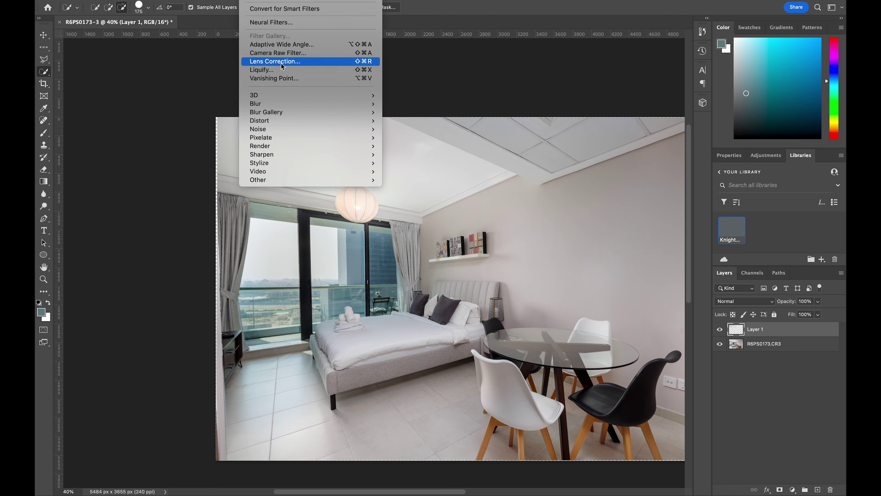
{"action": "left_click", "coordinate": [273, 52]}
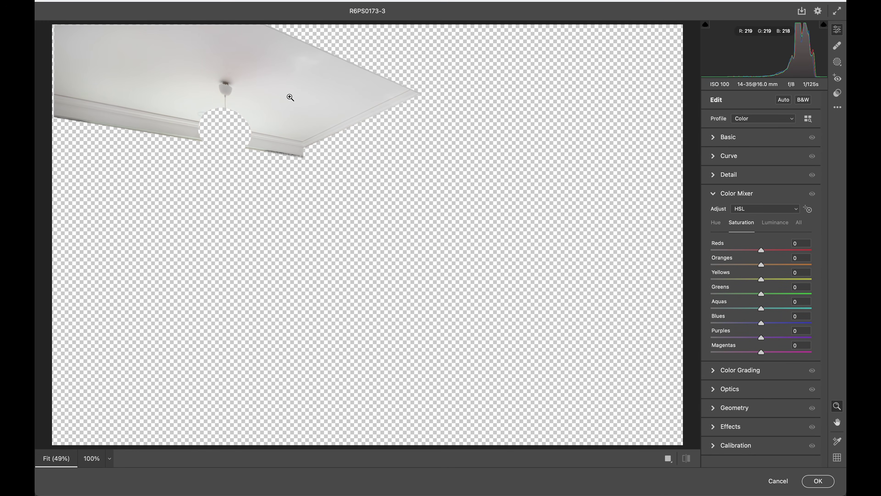
{"action": "left_click_drag", "start_coordinate": [761, 295], "coordinate": [698, 292]}
{"action": "left_click_drag", "start_coordinate": [761, 323], "coordinate": [686, 312]}
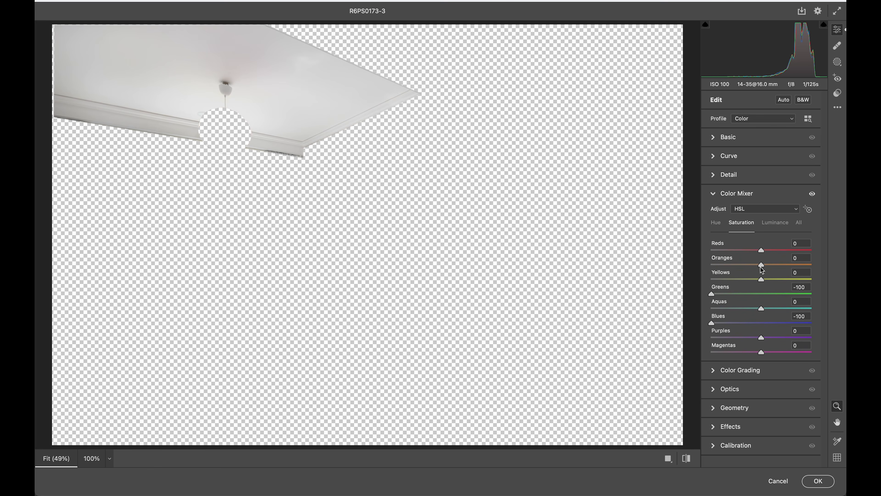
{"action": "left_click_drag", "start_coordinate": [761, 266], "coordinate": [683, 267]}
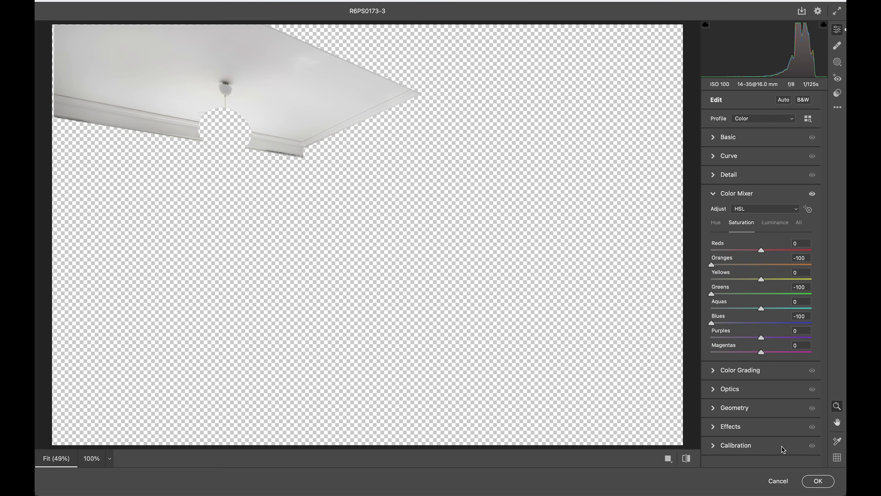
{"action": "left_click", "coordinate": [818, 480]}
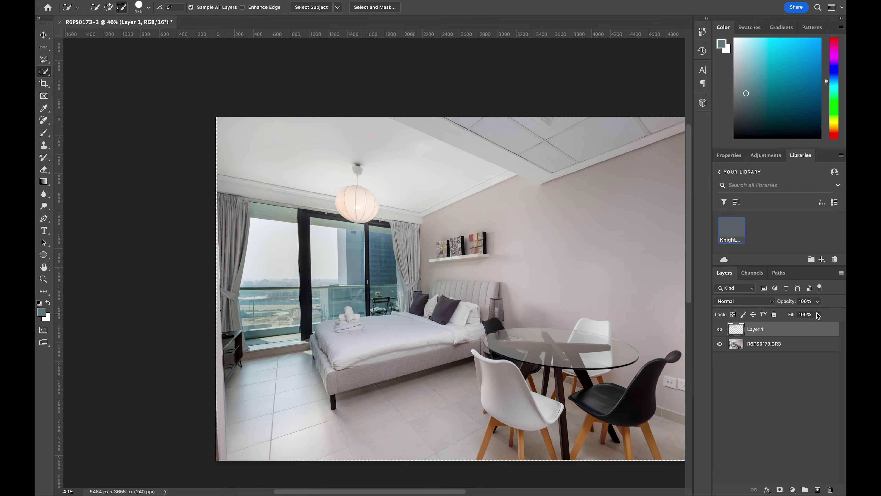
- Keep the ceiling layer at 100% opacity and merge it with the R6PS0173.CR3 layer below it
{"action": "left_click", "coordinate": [818, 302]}
{"action": "mouse_move", "coordinate": [819, 315]}
{"action": "left_mouse_down"}
{"action": "mouse_move", "coordinate": [769, 311]}
{"action": "mouse_move", "coordinate": [833, 315]}
{"action": "left_mouse_up"}
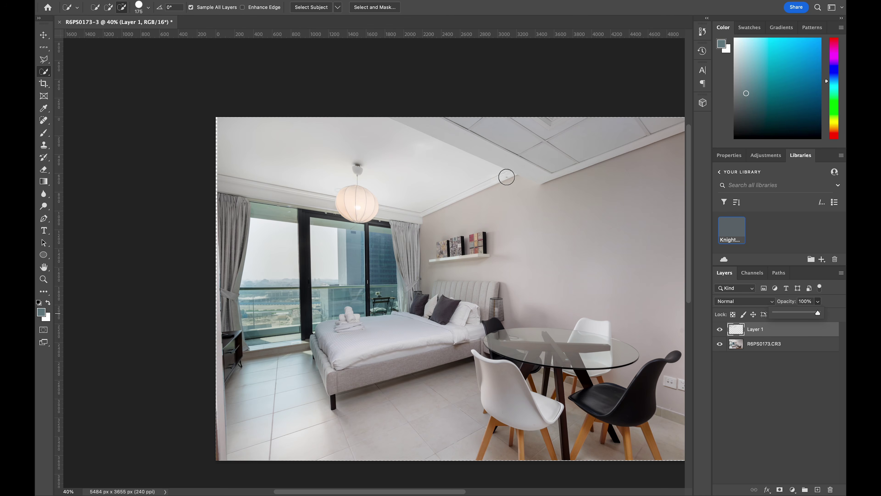
{"action": "scroll", "coordinate": [508, 177], "scroll_direction": "right", "scroll_amount": 4}
{"action": "scroll", "coordinate": [508, 177], "scroll_direction": "down", "scroll_amount": 1}
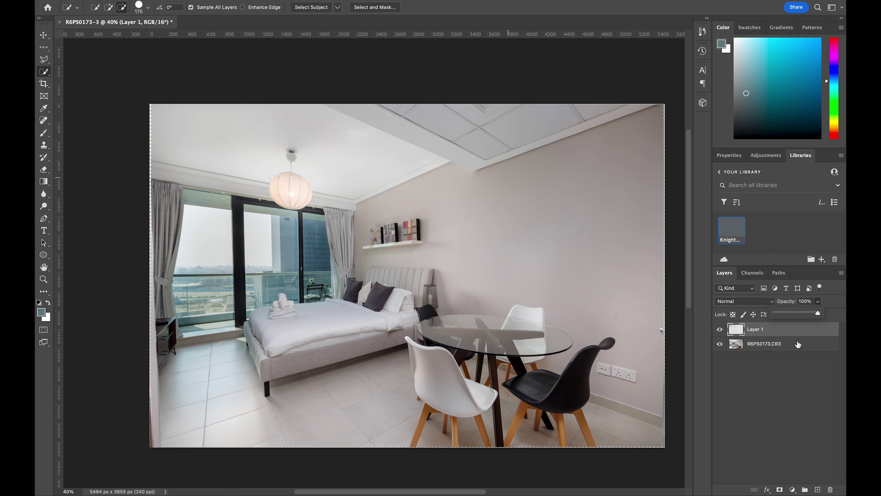
{"action": "left_click", "coordinate": [797, 347], "text": "shift"}
{"action": "right_click", "coordinate": [797, 347]}
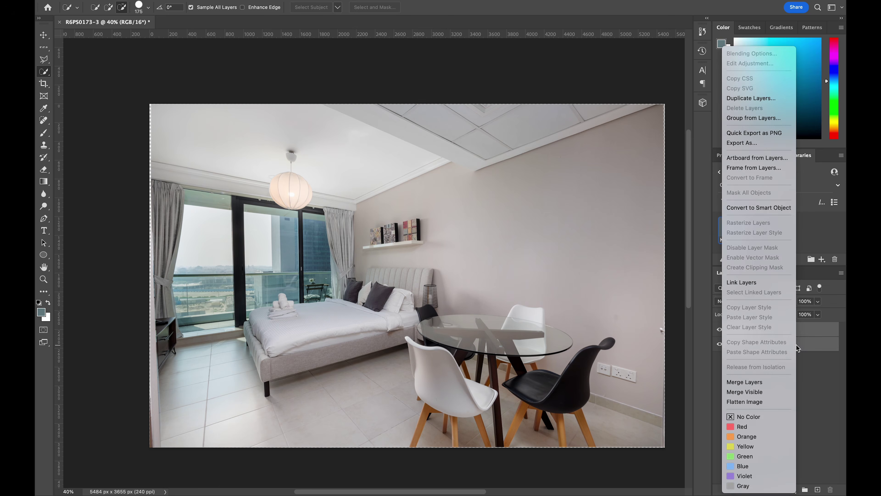
{"action": "left_click", "coordinate": [770, 382]}
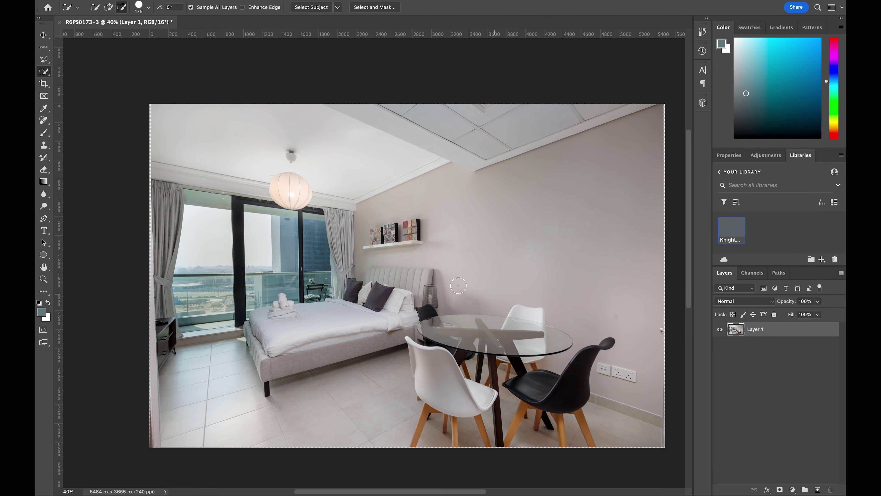
{"action": "scroll", "coordinate": [459, 285], "scroll_direction": "down", "scroll_amount": 1}
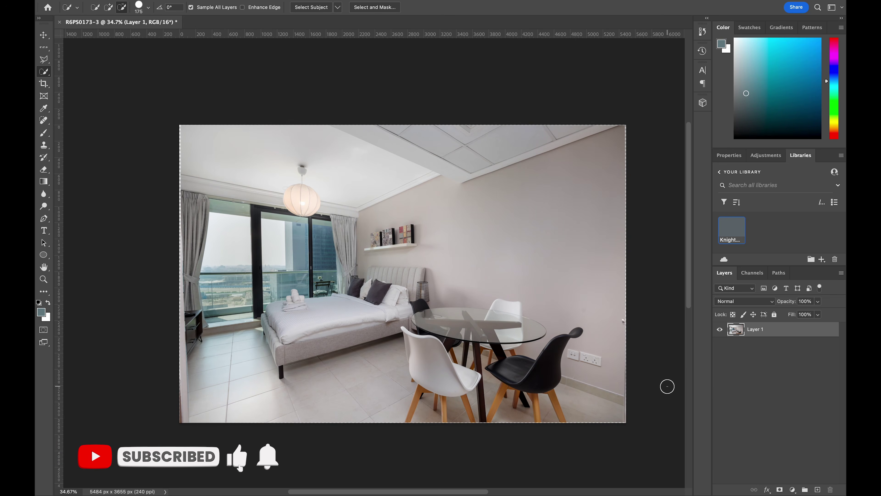
{"action": "scroll", "coordinate": [667, 386], "scroll_direction": "right", "scroll_amount": 2}
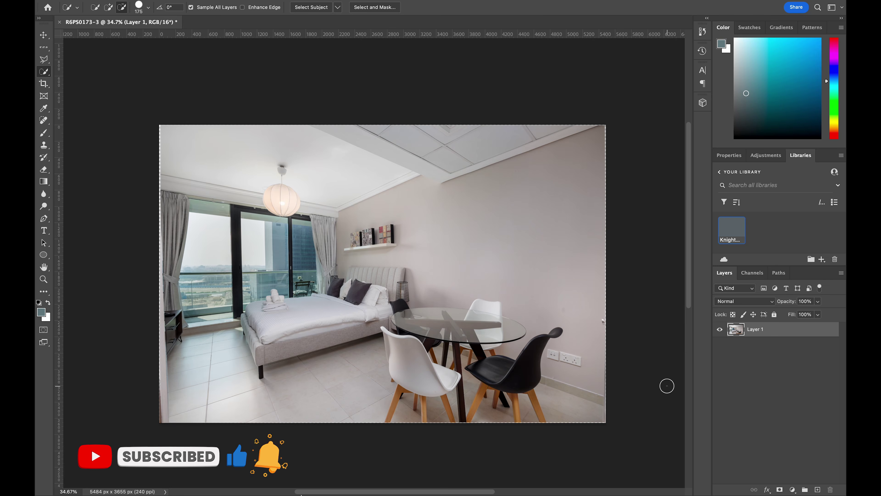